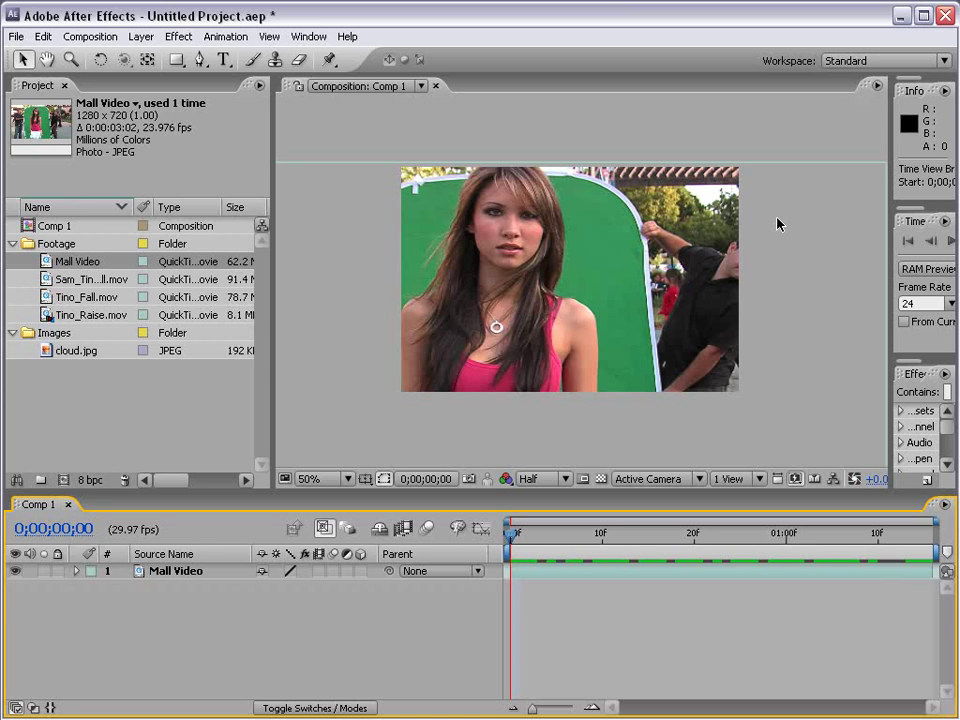
Reset the Standard workspace to its default layout, discarding the changes made to it
left_click(774, 115)
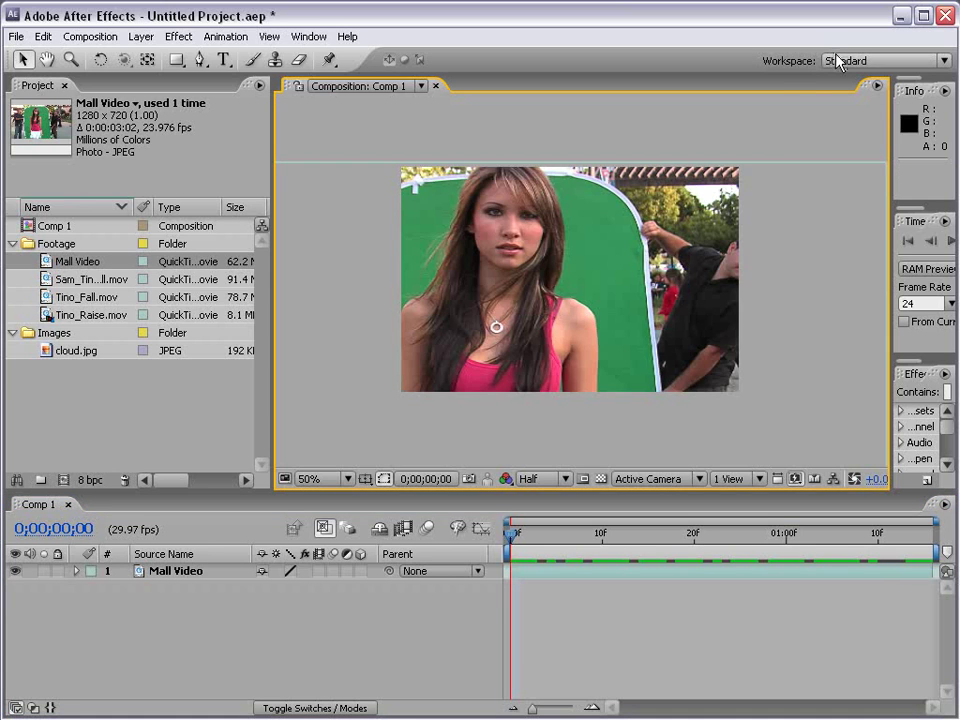
left_click(866, 61)
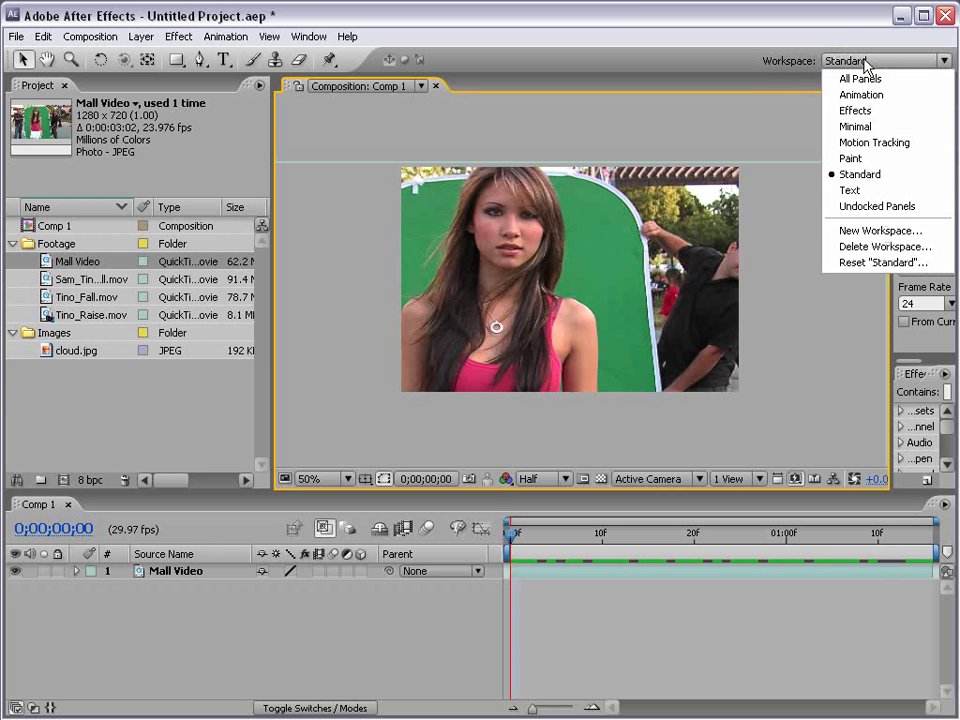
left_click(873, 263)
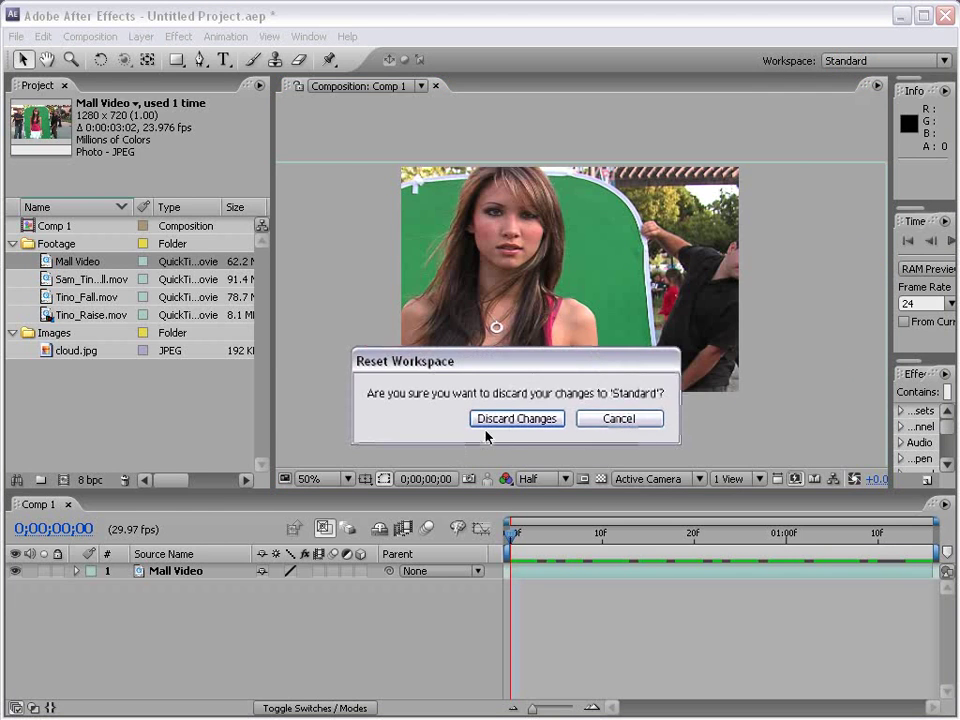
left_click(506, 422)
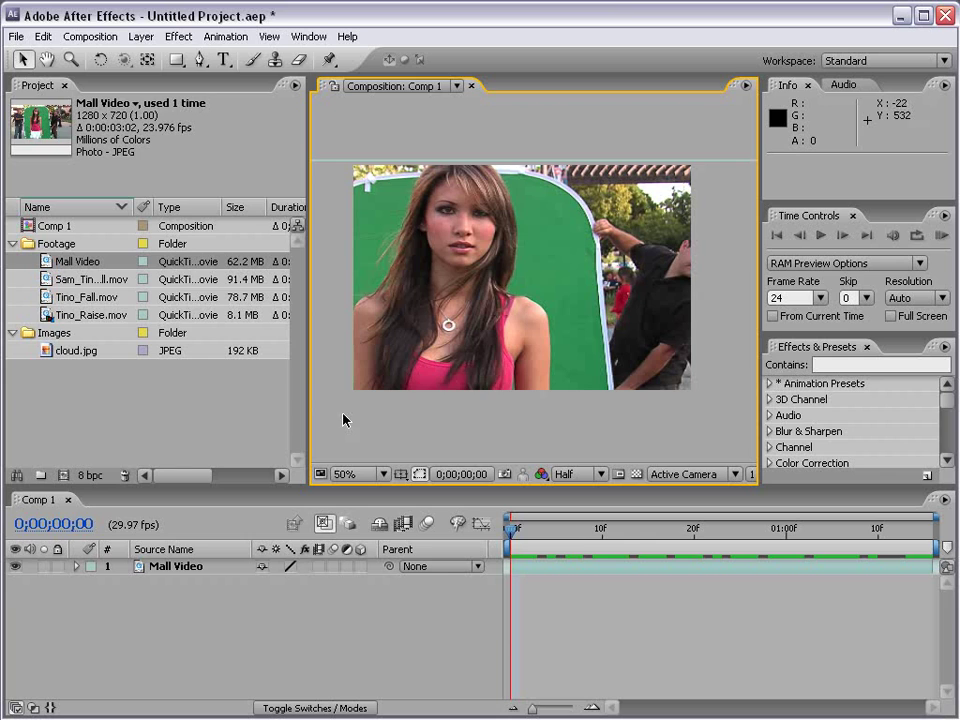
Create a new composition from the Mall Video footage and scrub through its timeline
left_click(116, 371)
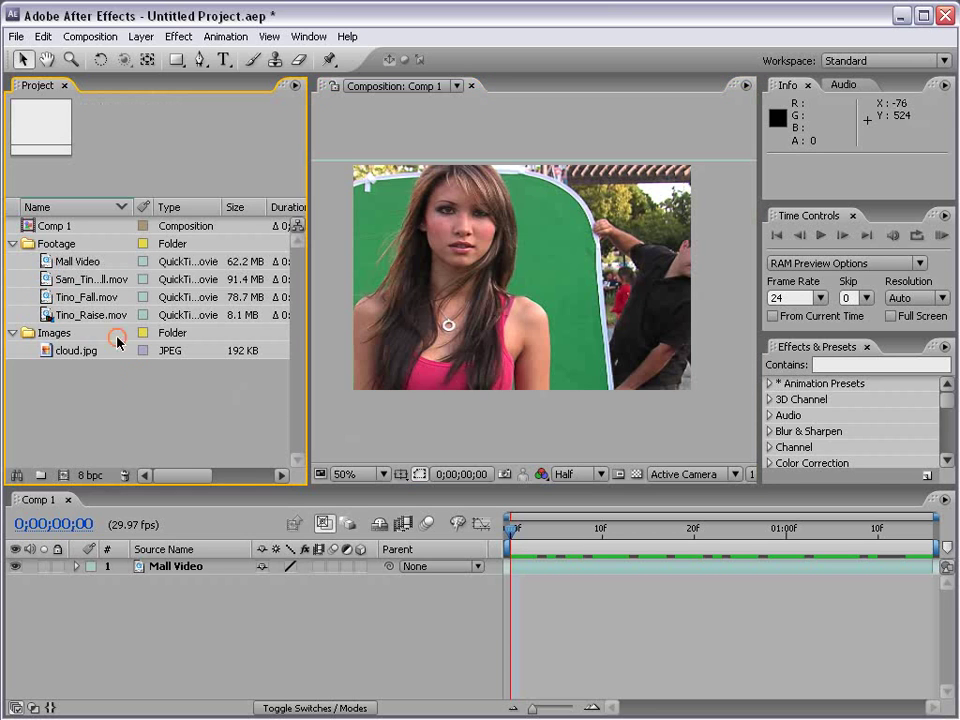
left_click(78, 262)
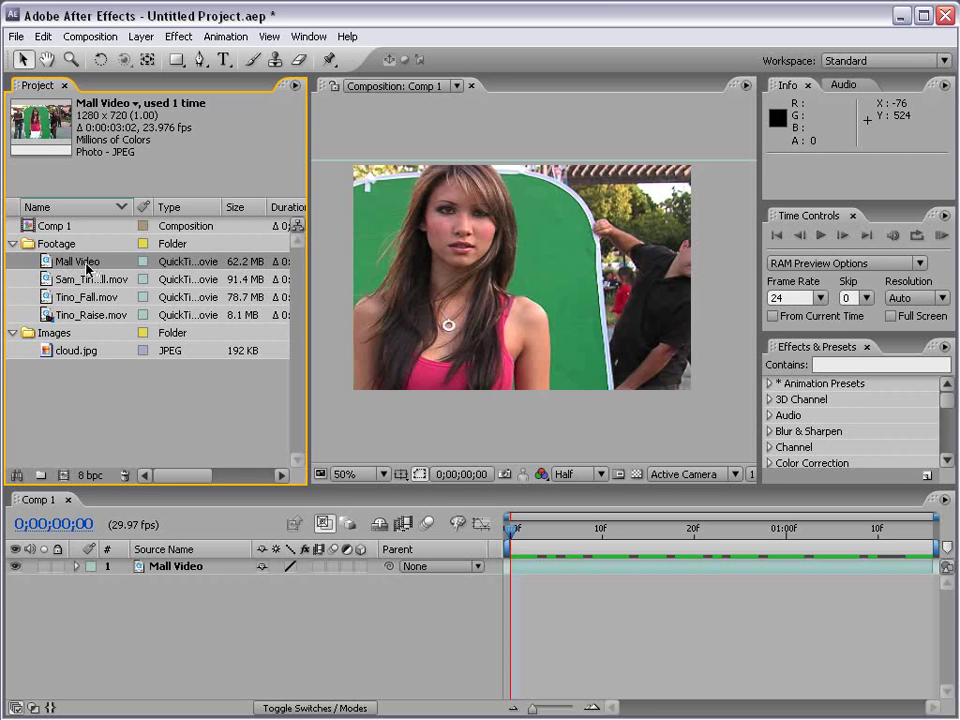
left_click_drag(84, 265, 63, 480)
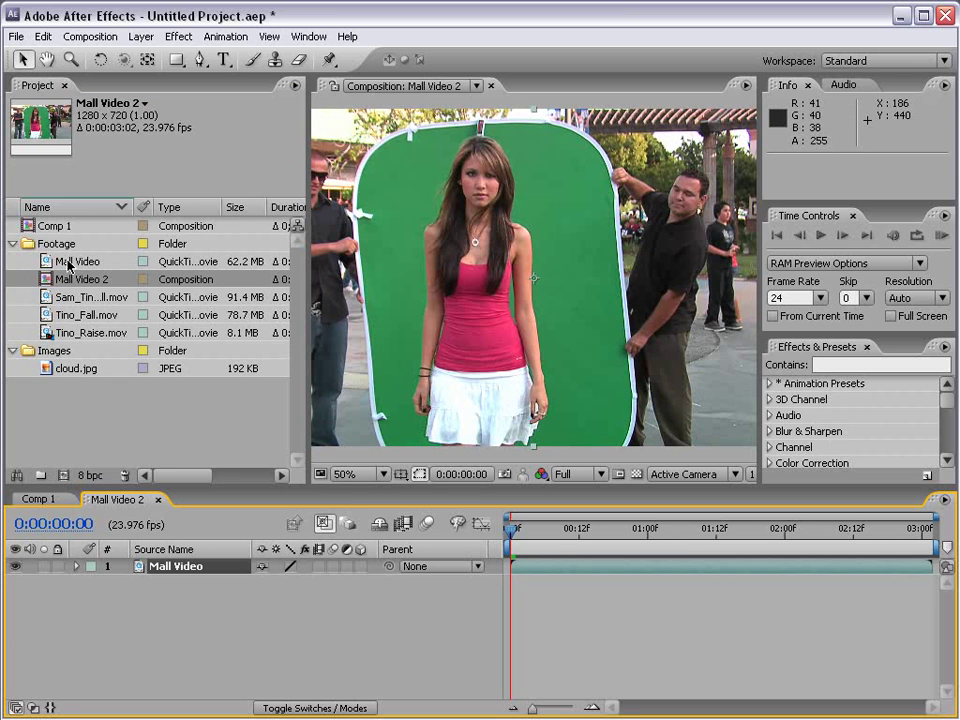
key("comma")
key("comma")
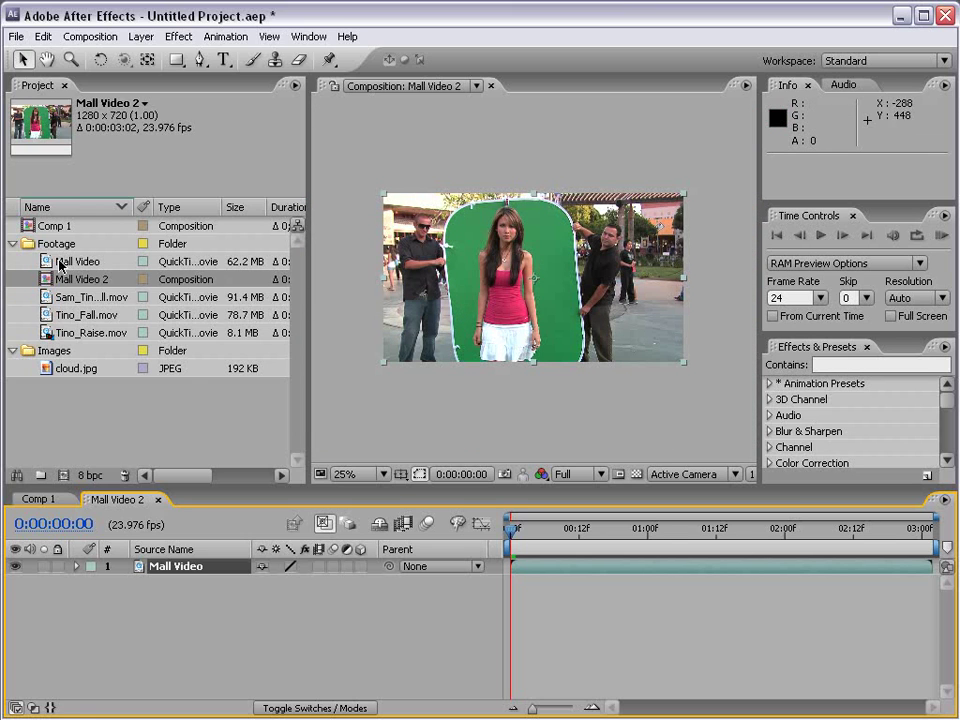
left_click_drag(900, 527, 498, 567)
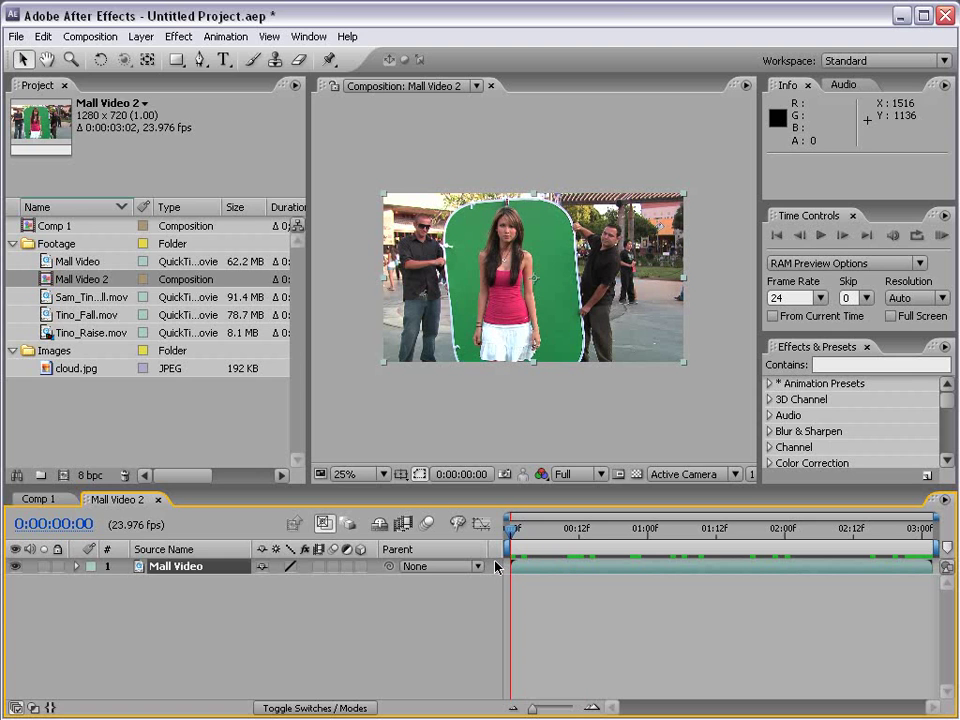
left_click(100, 36)
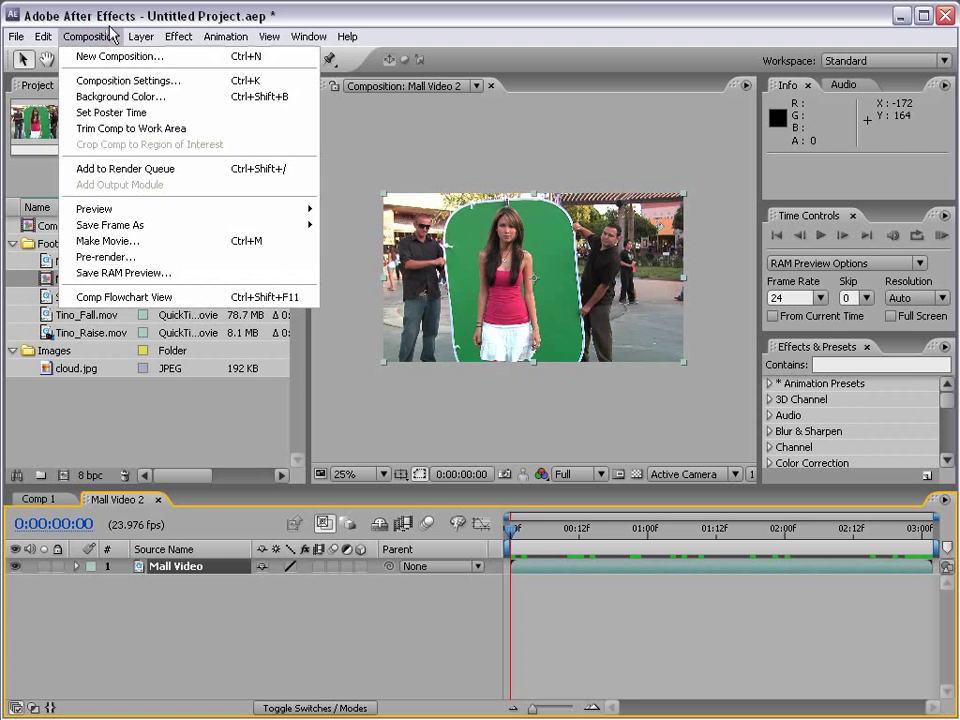
left_click(112, 33)
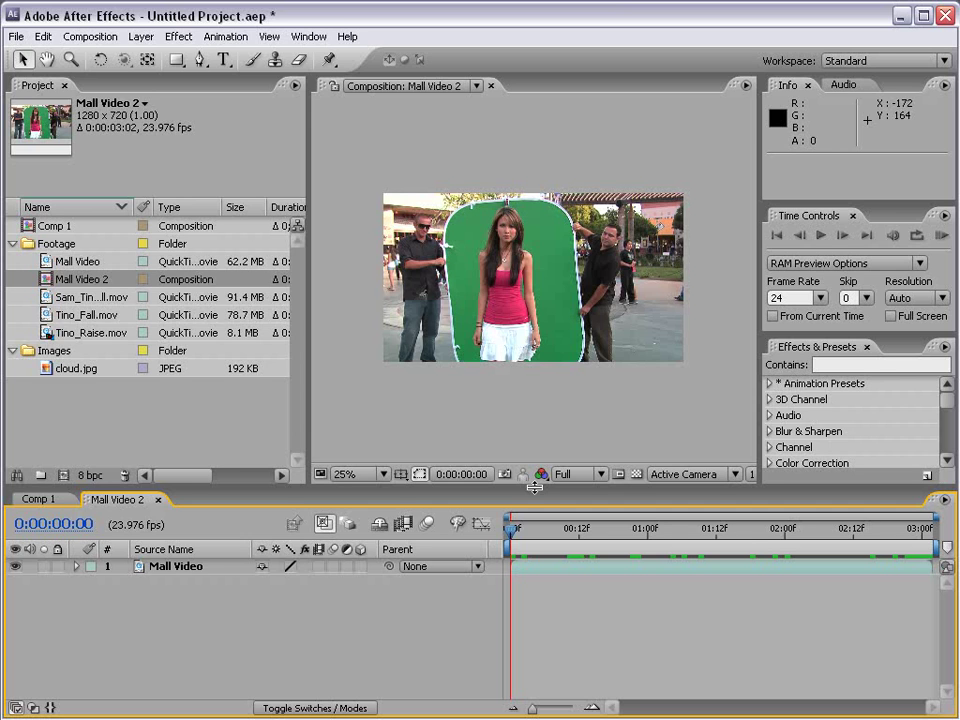
Apply Fast Blur to the Mall Video layer with Blurriness 53 and Repeat Edge Pixels enabled
key("period")
key("period")
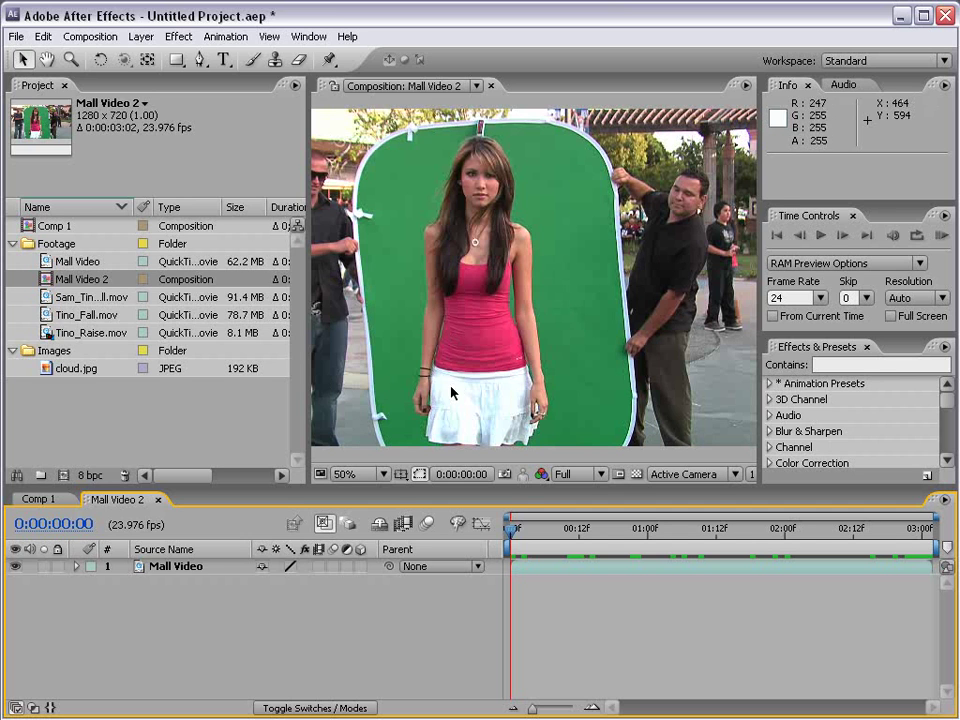
left_click(167, 568)
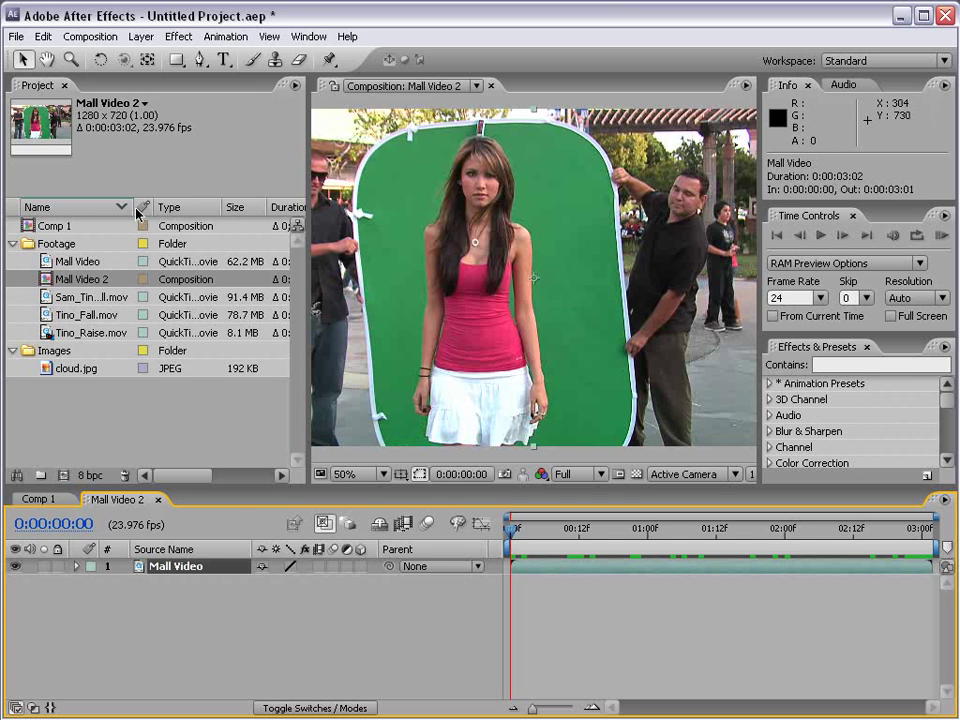
left_click(170, 37)
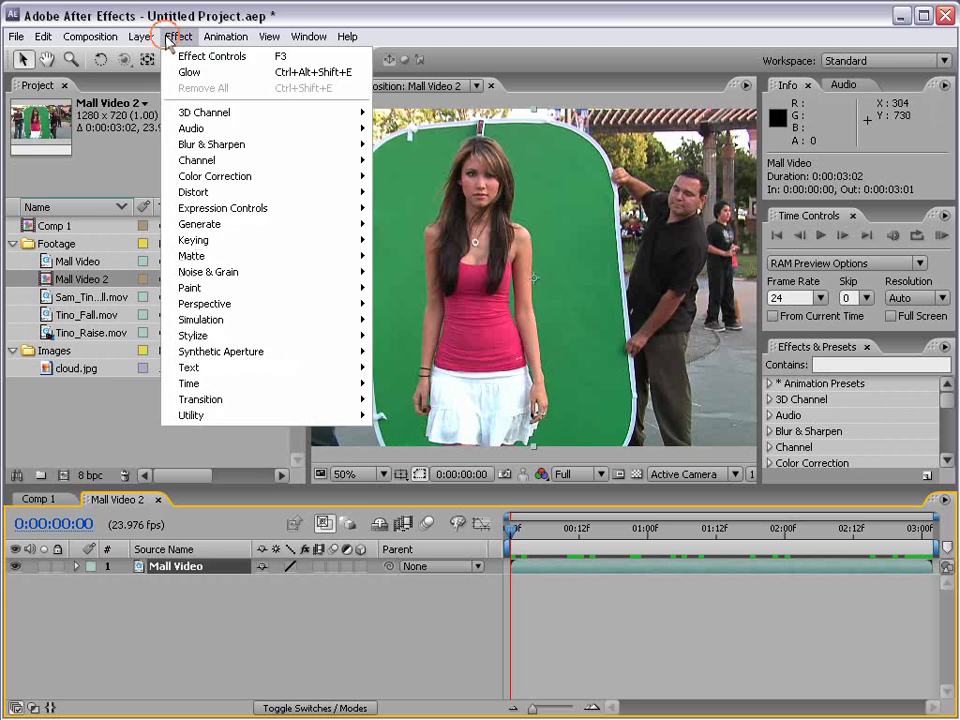
left_click(212, 145)
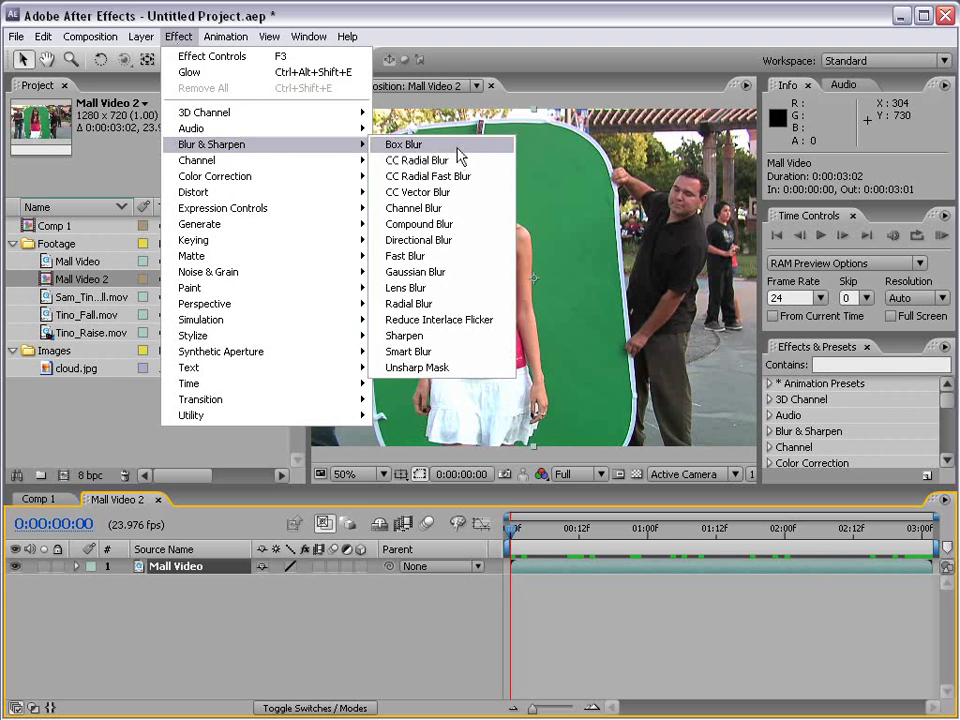
left_click(456, 256)
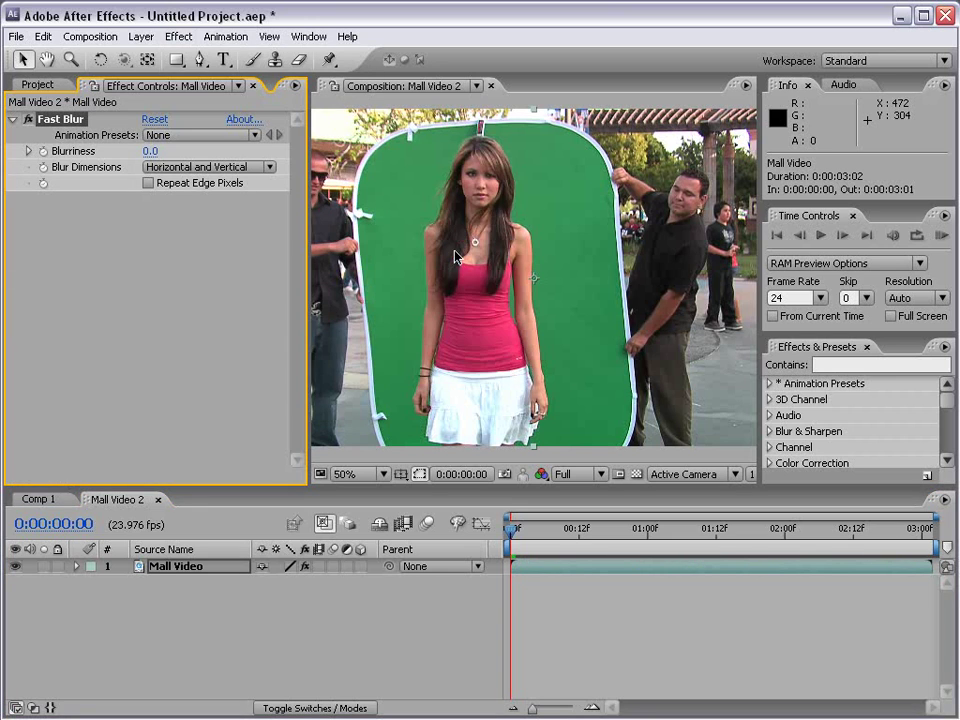
left_click_drag(148, 151, 210, 158)
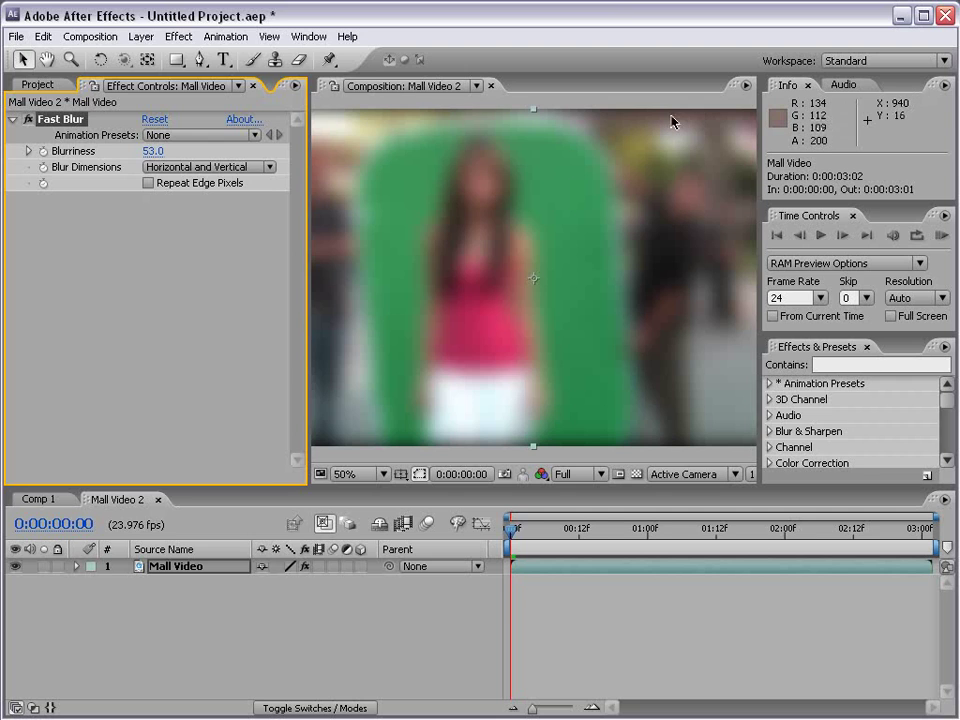
left_click(149, 183)
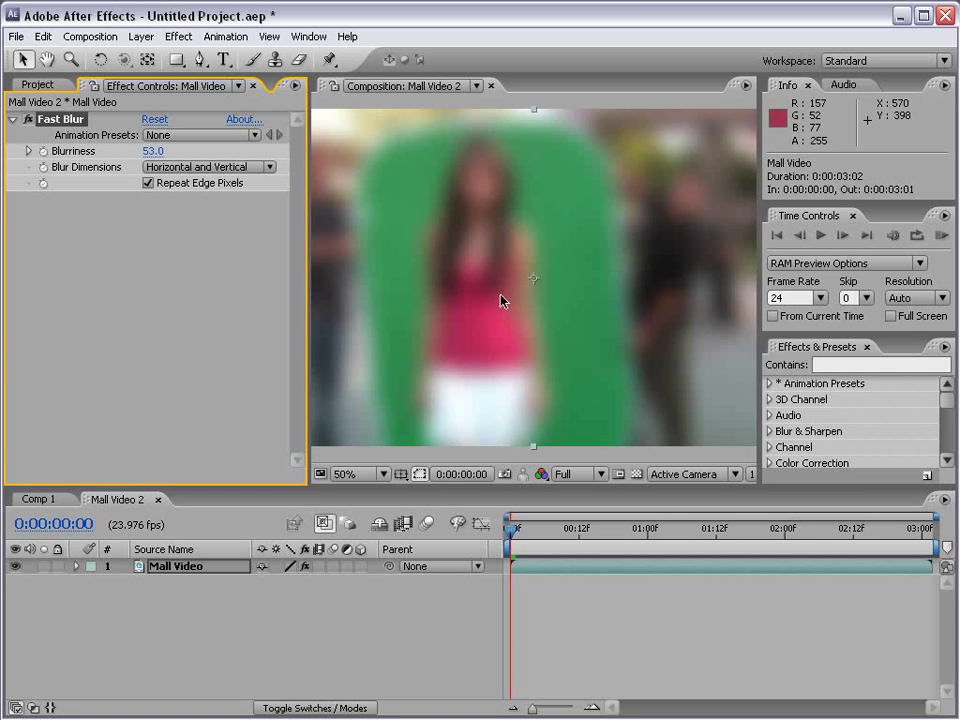
Add a Curves effect to the Mall Video layer and shape its RGB curve into a steep S for stronger contrast
key("comma")
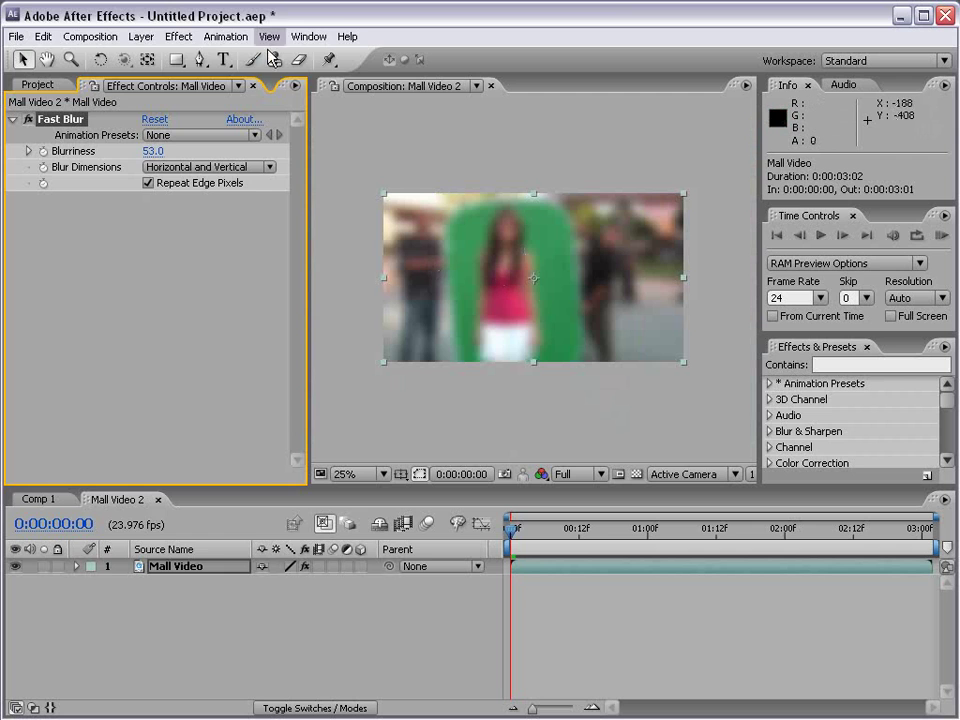
left_click(179, 37)
mouse_move(215, 176)
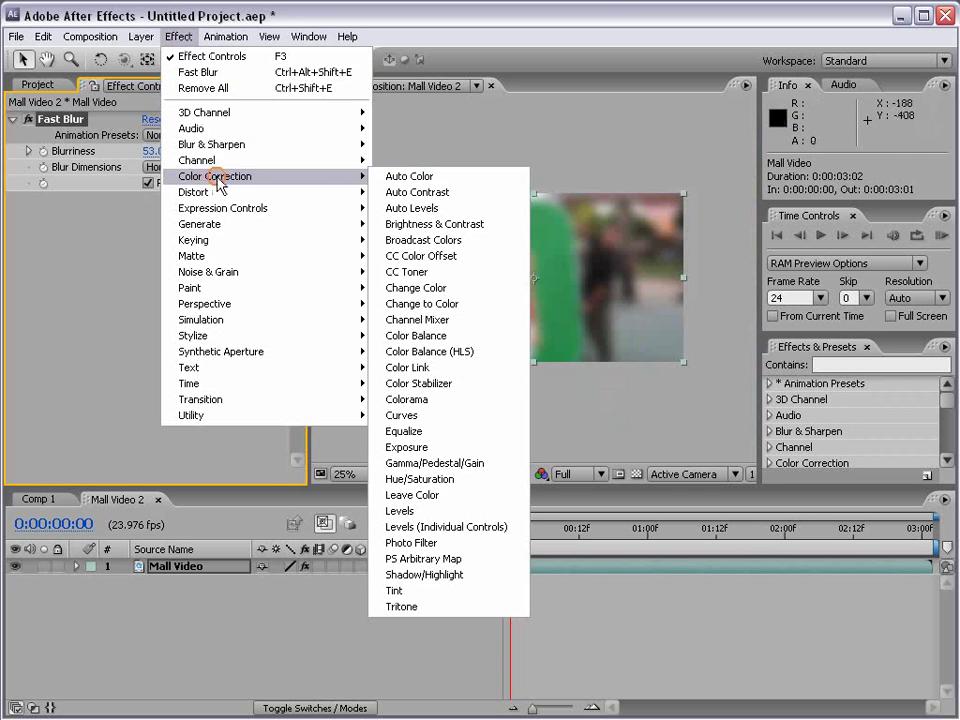
left_click(428, 415)
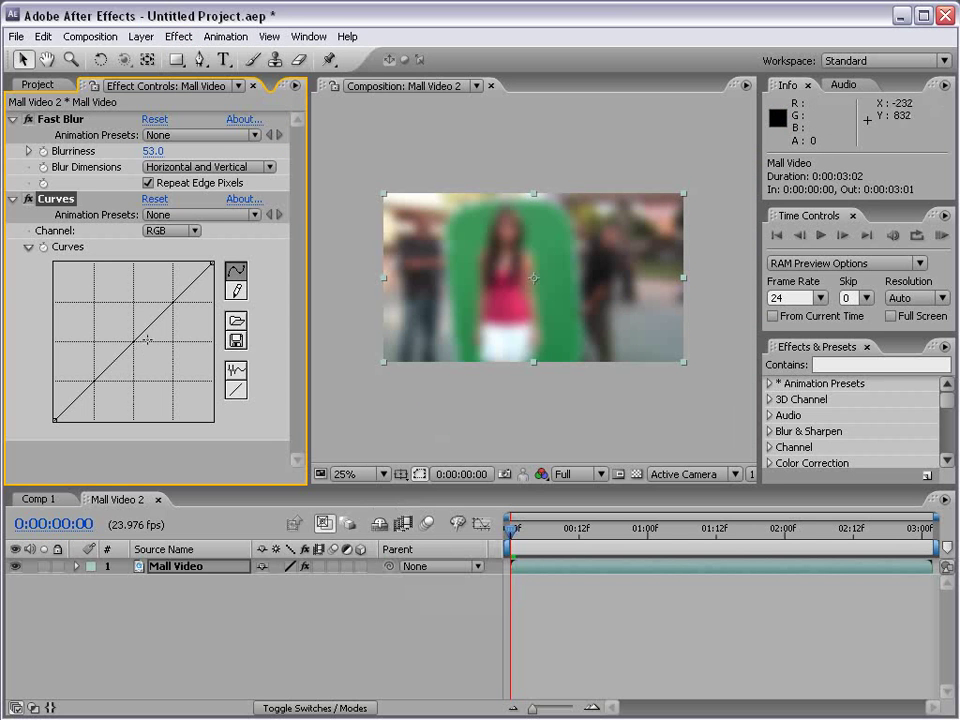
left_click_drag(147, 340, 139, 292)
left_click_drag(108, 345, 104, 373)
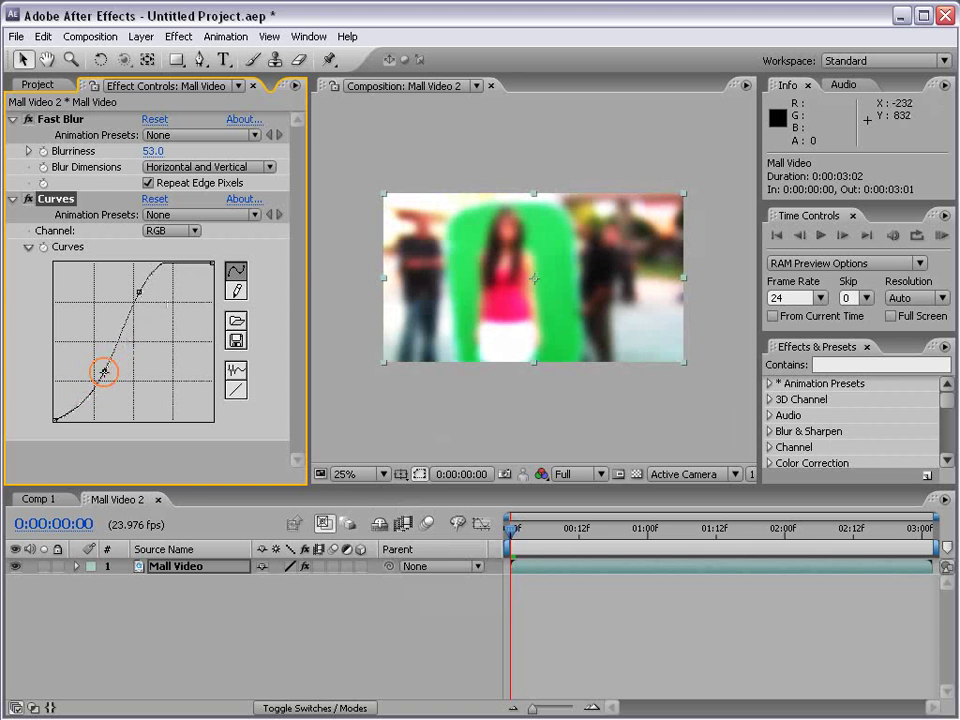
Reorder the layer's effects so that Curves comes before Fast Blur, and collapse both effects
left_click(14, 119)
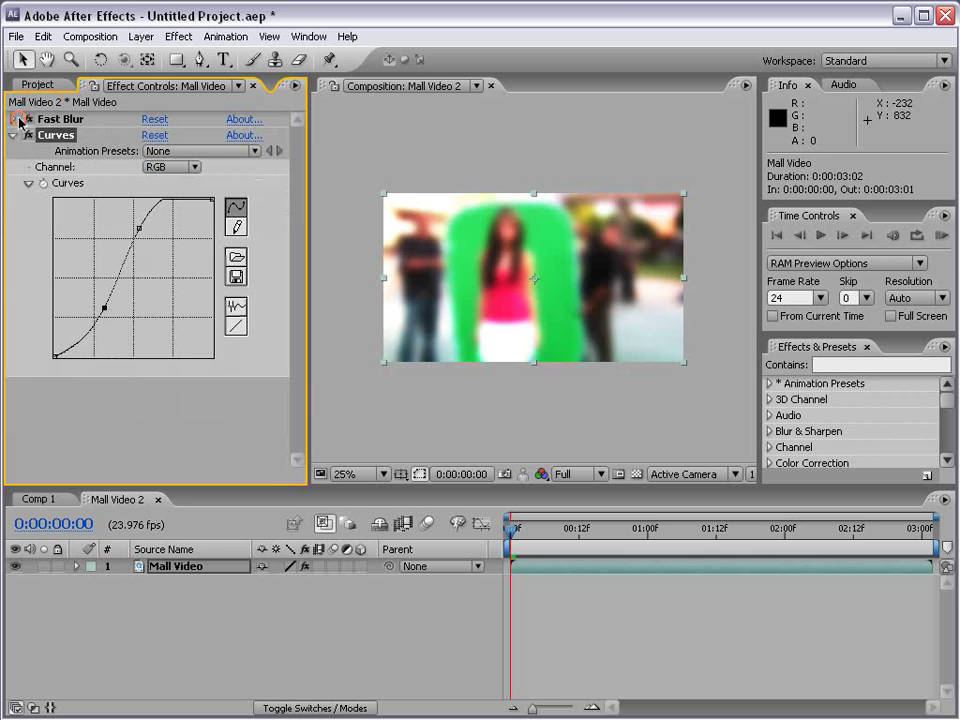
left_click_drag(58, 122, 71, 390)
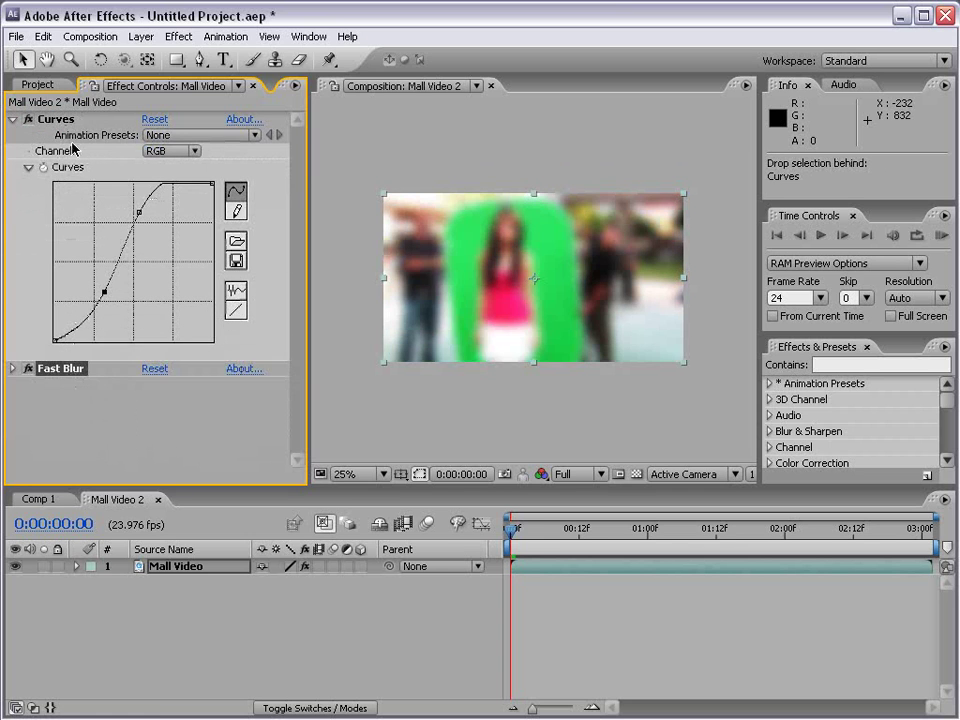
left_click(14, 119)
mouse_move(60, 122)
left_mouse_down()
mouse_move(64, 150)
mouse_move(57, 143)
left_mouse_up()
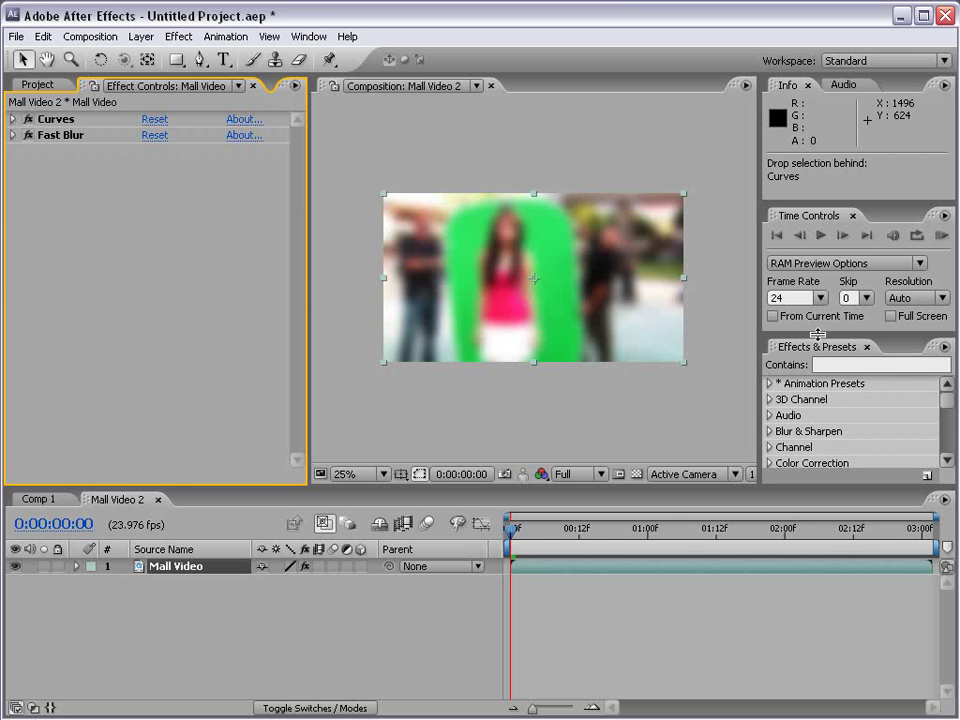
Search the effects for "glow" and apply Glow to the Mall Video layer with a Glow Radius of 181
left_click_drag(818, 334, 816, 256)
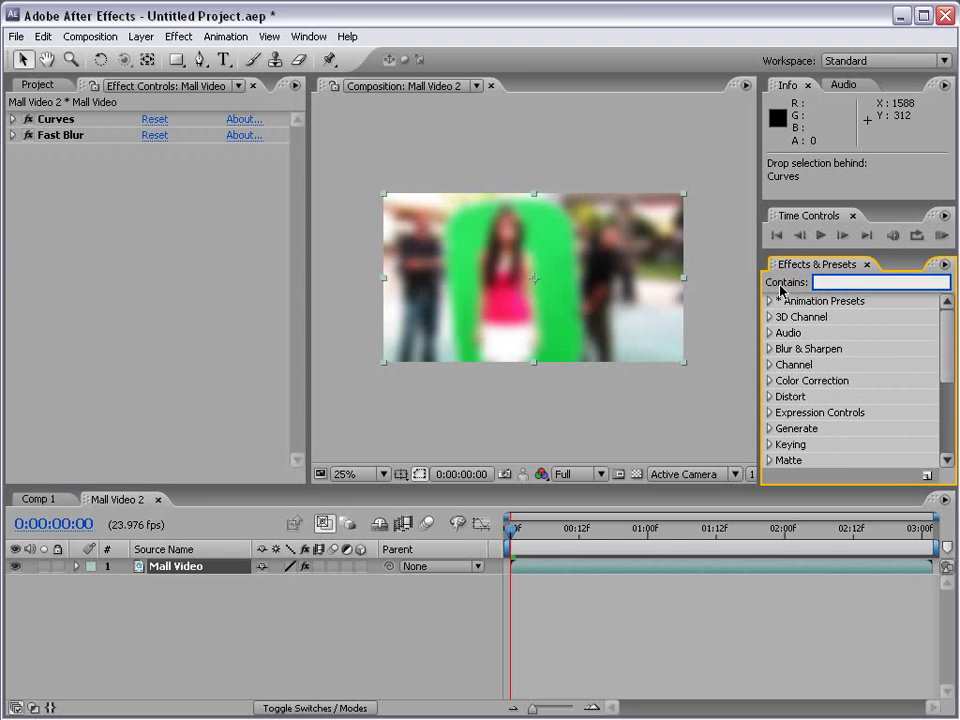
type("glow")
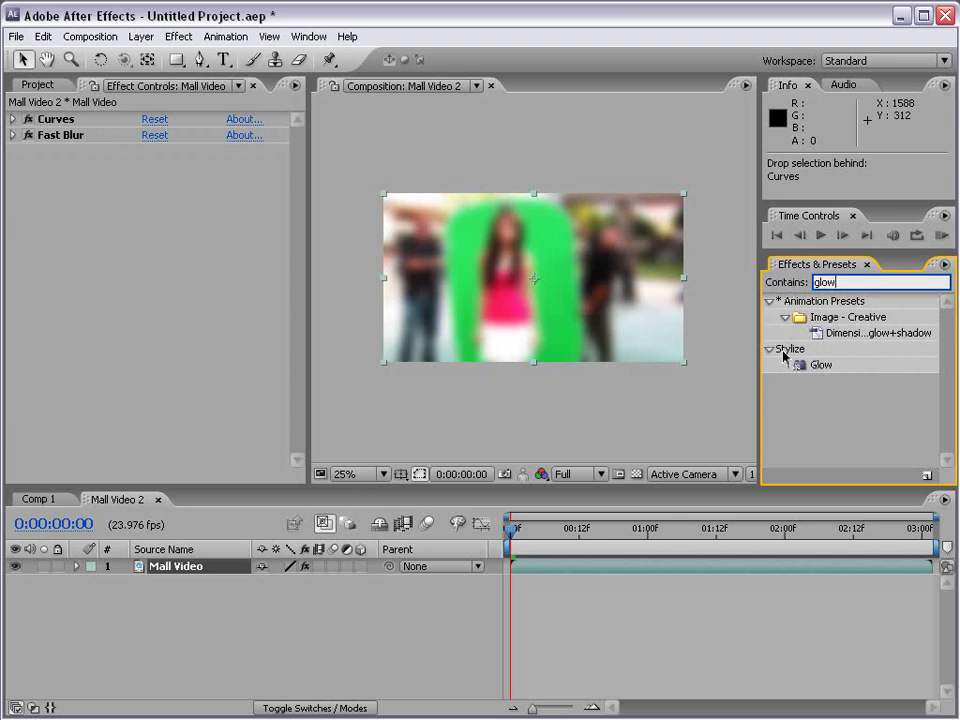
left_click_drag(799, 369, 550, 575)
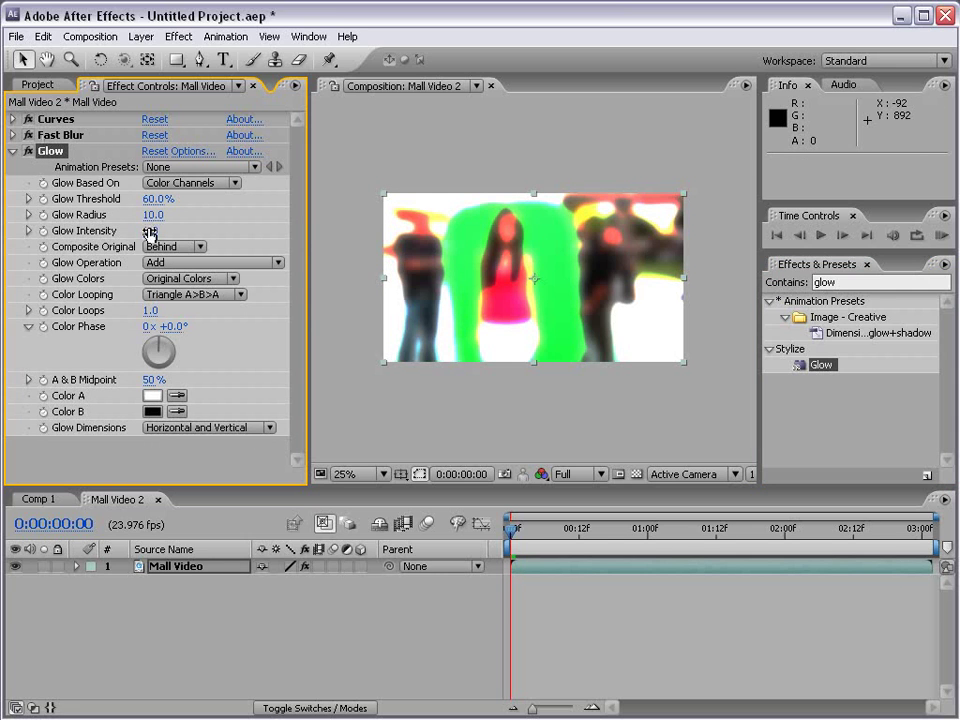
left_click_drag(153, 214, 290, 215)
Disable the Fast Blur and Curves effects on the Mall Video layer
left_click(28, 134)
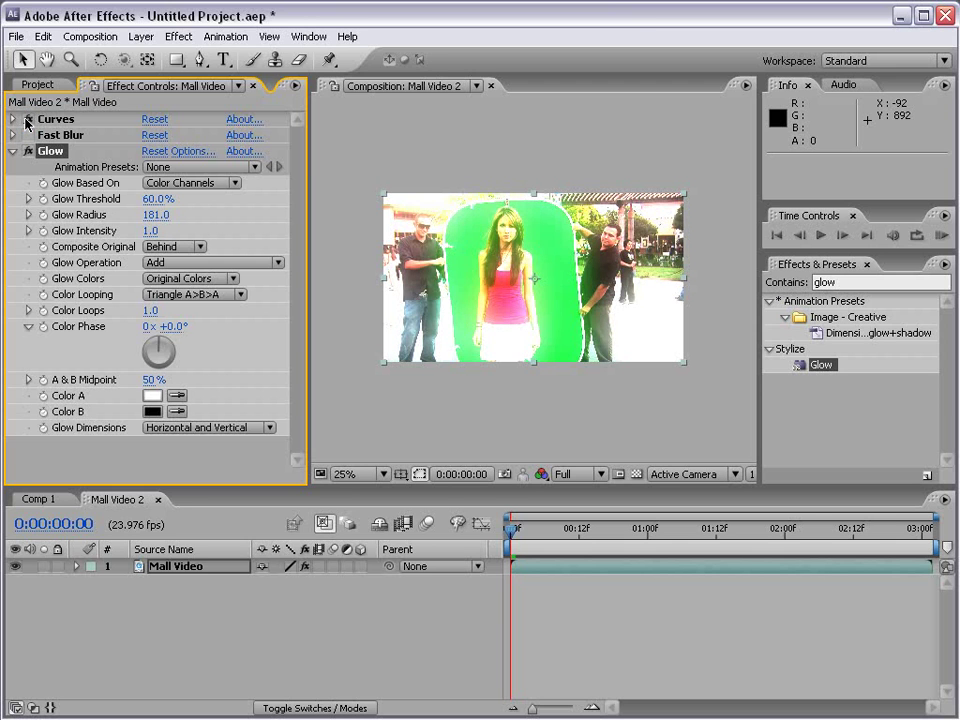
left_click(28, 118)
key("period")
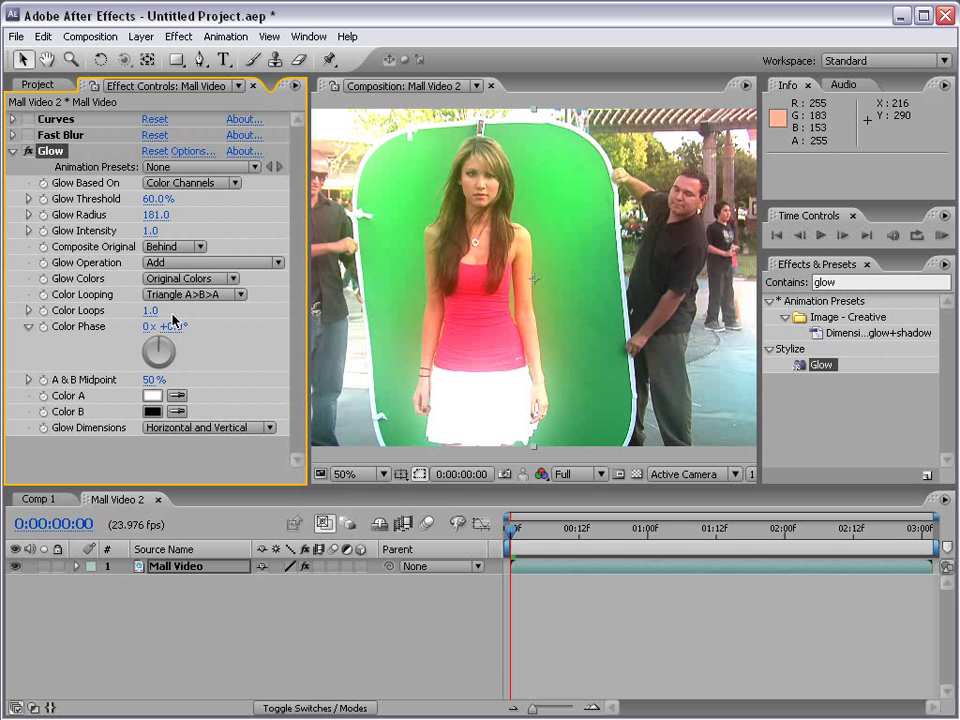
Set the Glow effect's Glow Threshold to 87.1% and its Glow Radius to 80
left_click_drag(158, 199, 170, 199)
key("ctrl+z")
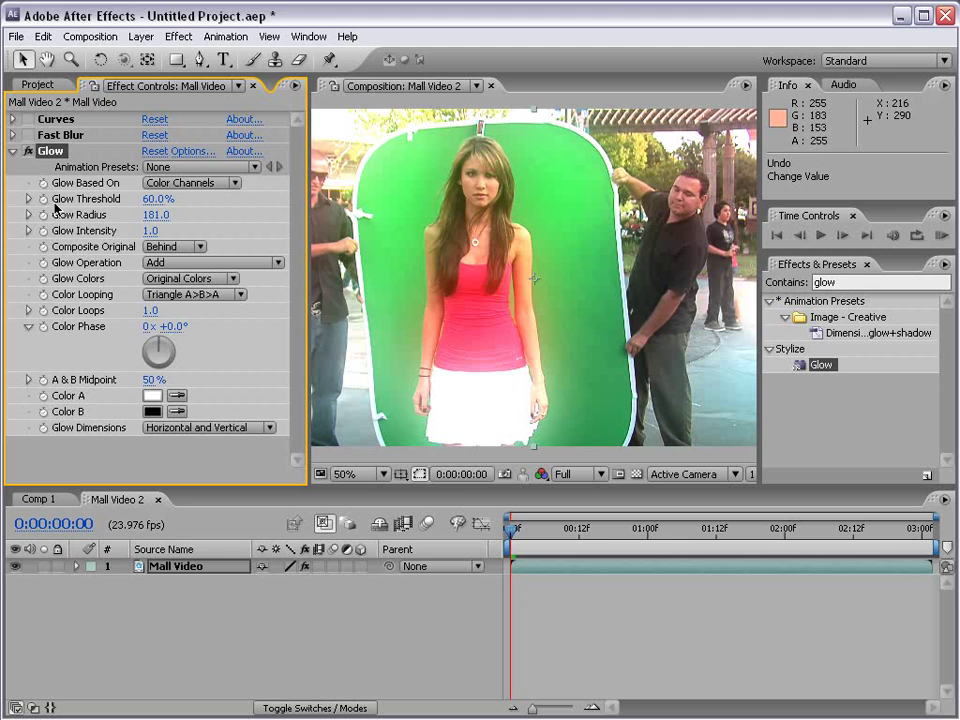
left_click_drag(158, 199, 245, 198)
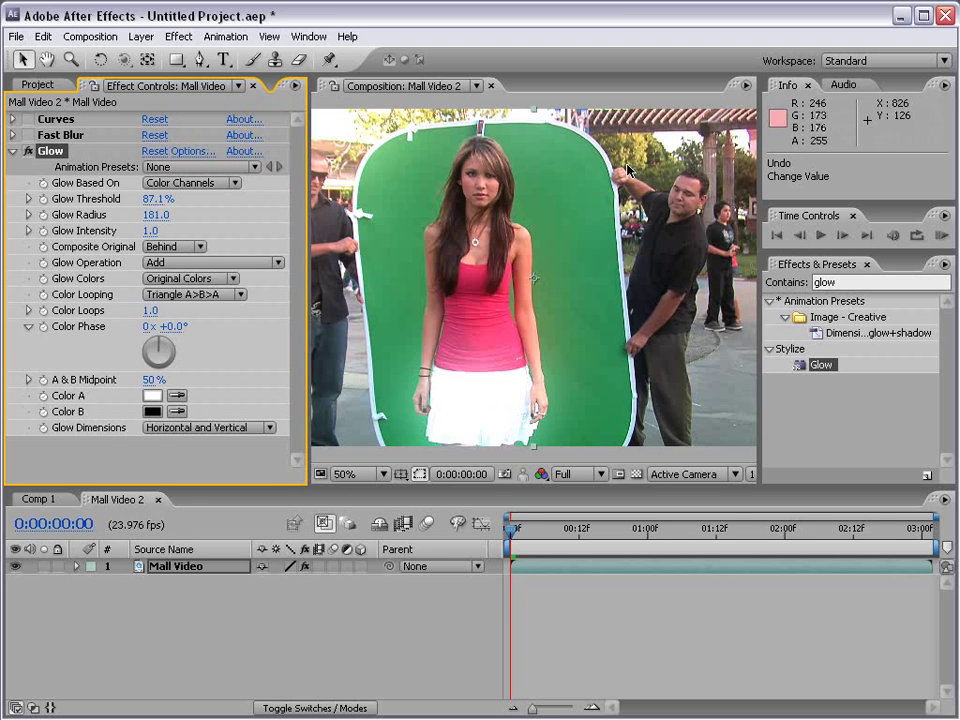
left_click_drag(156, 214, 66, 224)
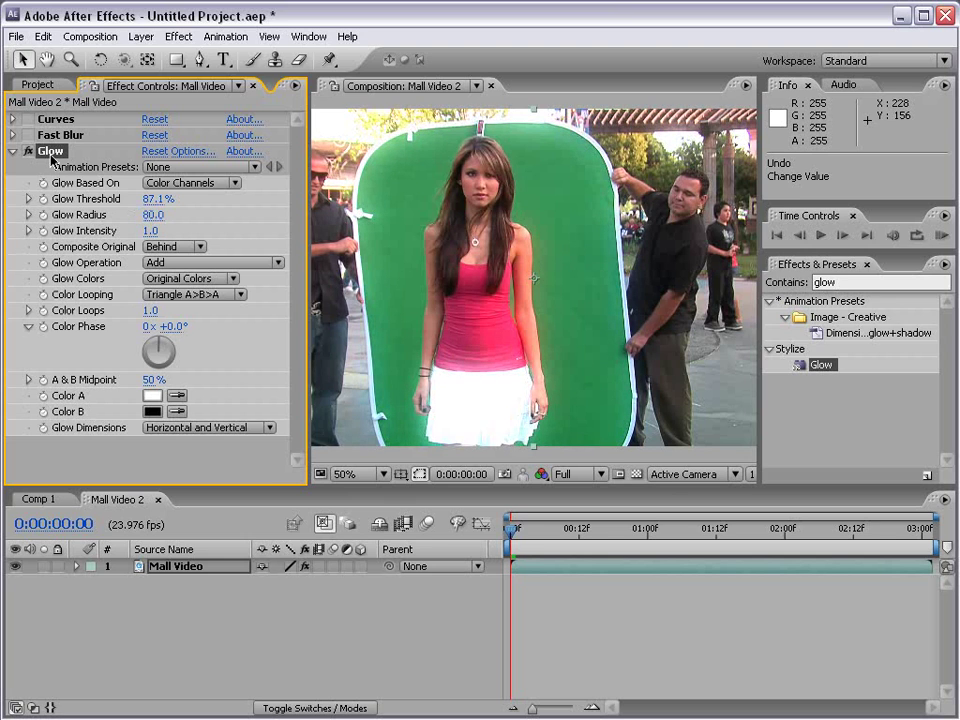
Delete the Glow effect from the Mall Video layer and turn Fast Blur back on
key("Delete")
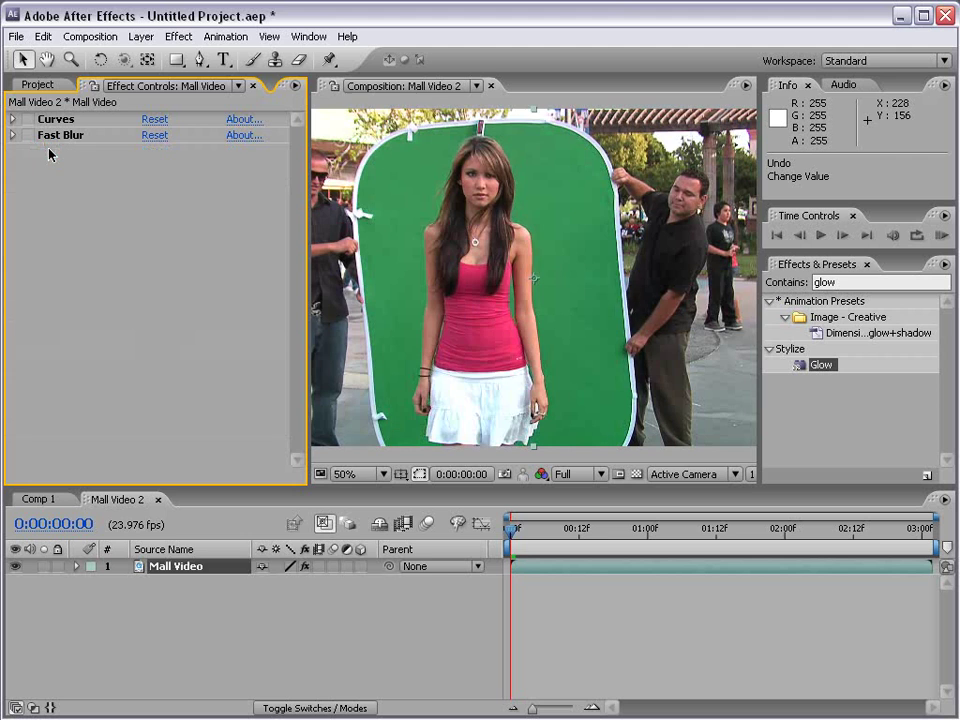
left_click(51, 136)
left_click(28, 135)
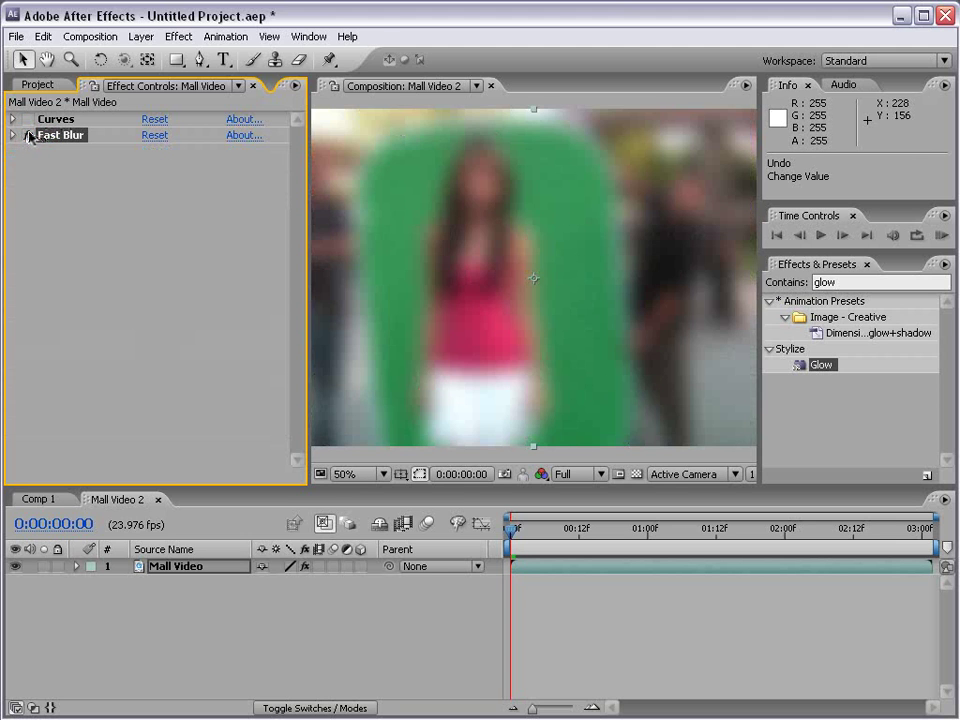
Duplicate the Fast Blur effect, disable the original and set the copy's Blurriness to 42
left_click(43, 36)
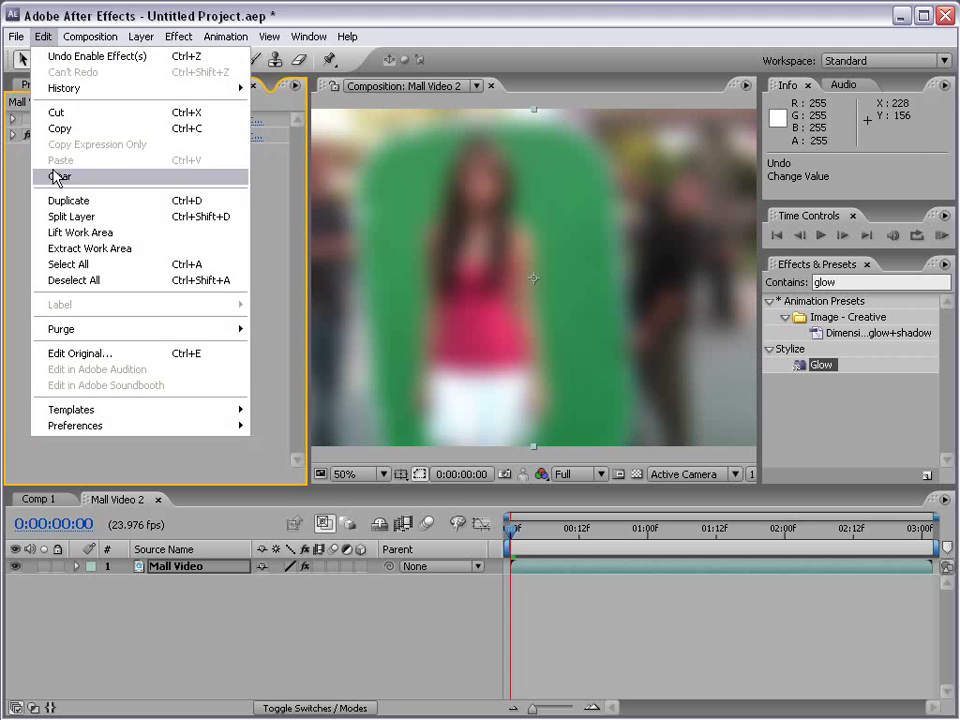
left_click(62, 202)
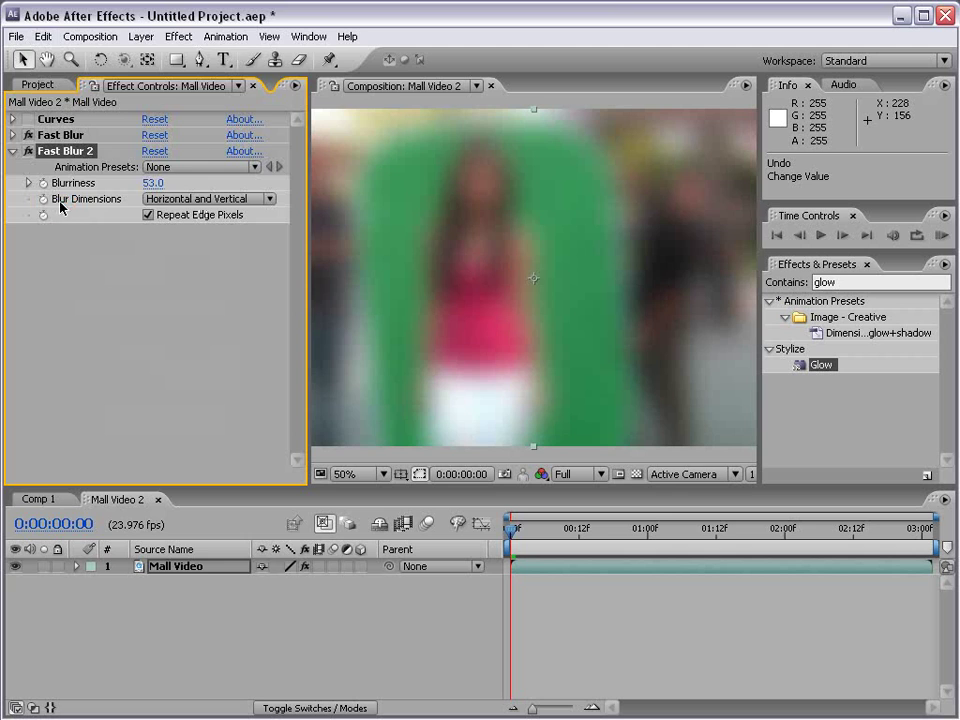
left_click(47, 139)
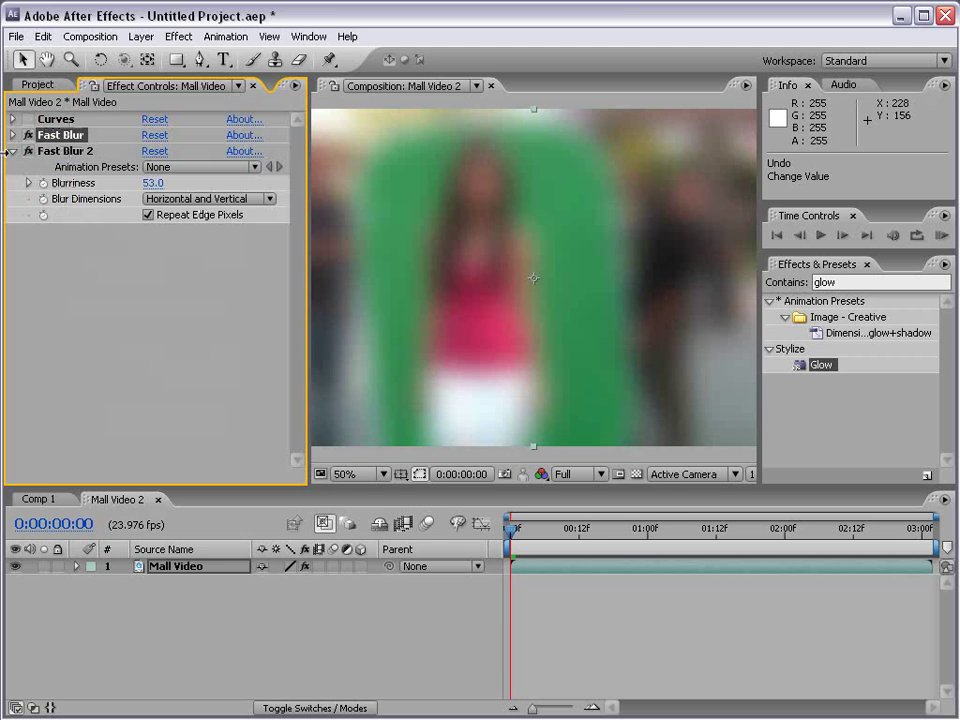
left_click(29, 135)
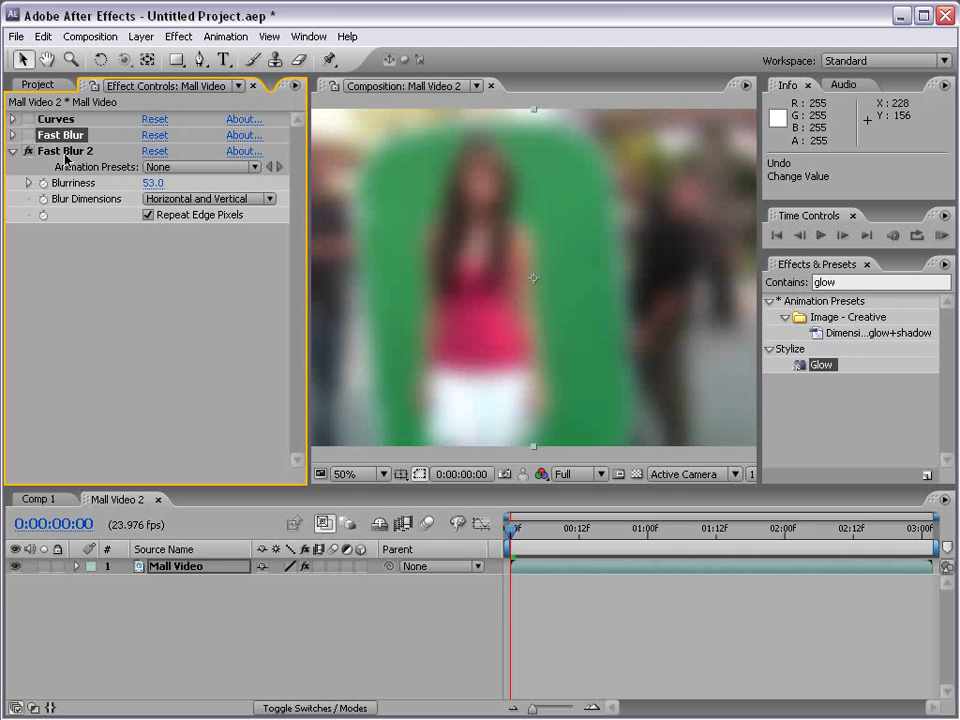
left_click_drag(153, 183, 140, 183)
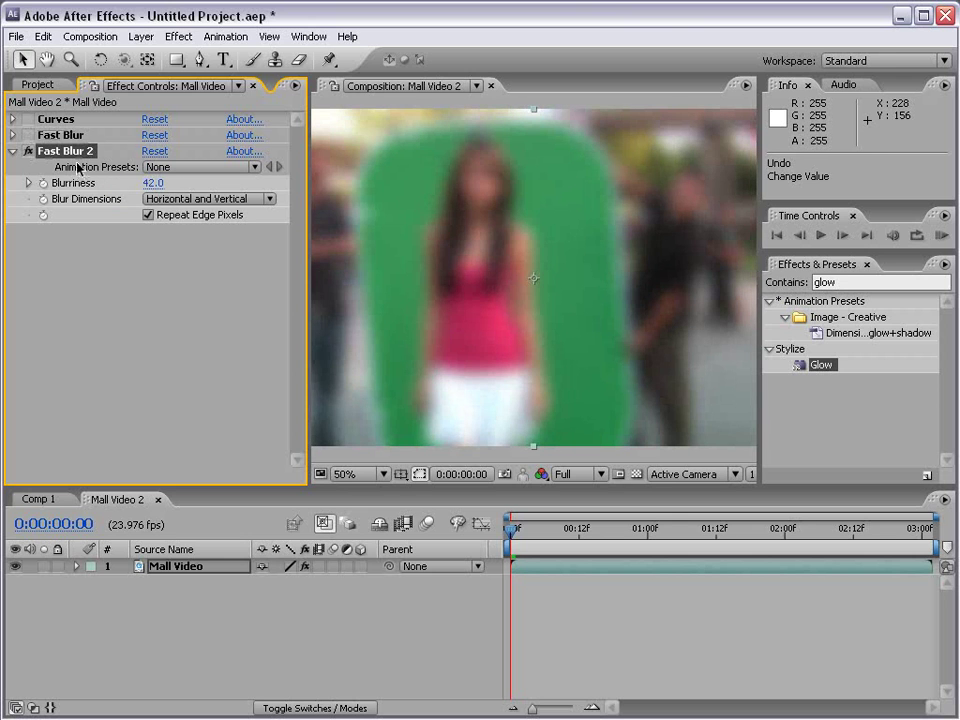
Delete the duplicated Fast Blur along with the original Fast Blur and Curves effects from the Mall Video layer
key("Delete")
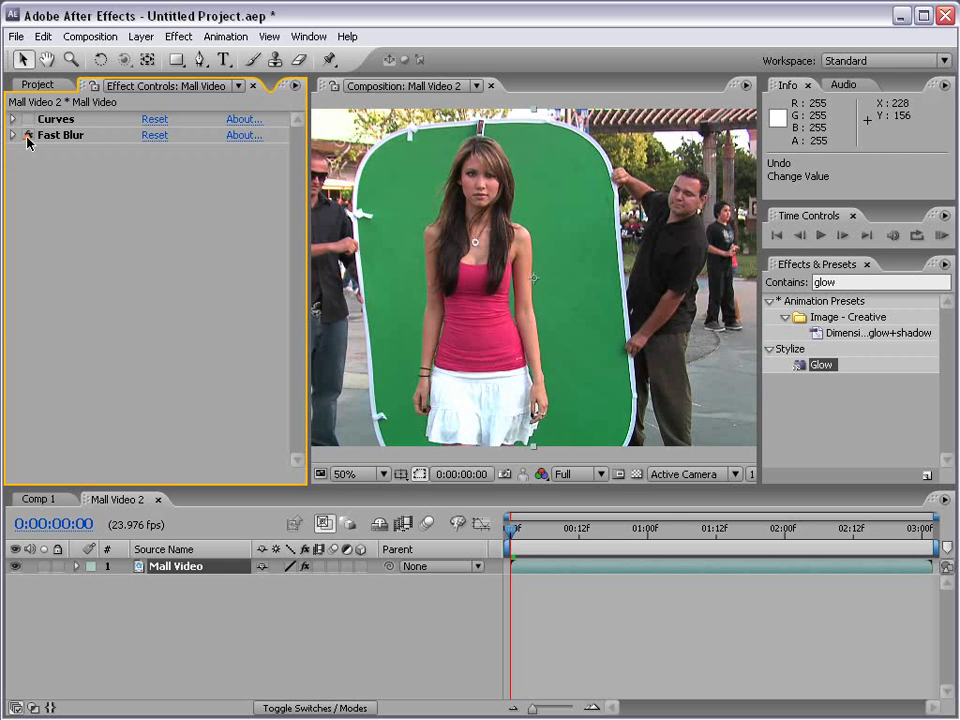
left_click(28, 135)
left_click(28, 135)
left_click(45, 135)
left_click(50, 119, "shift")
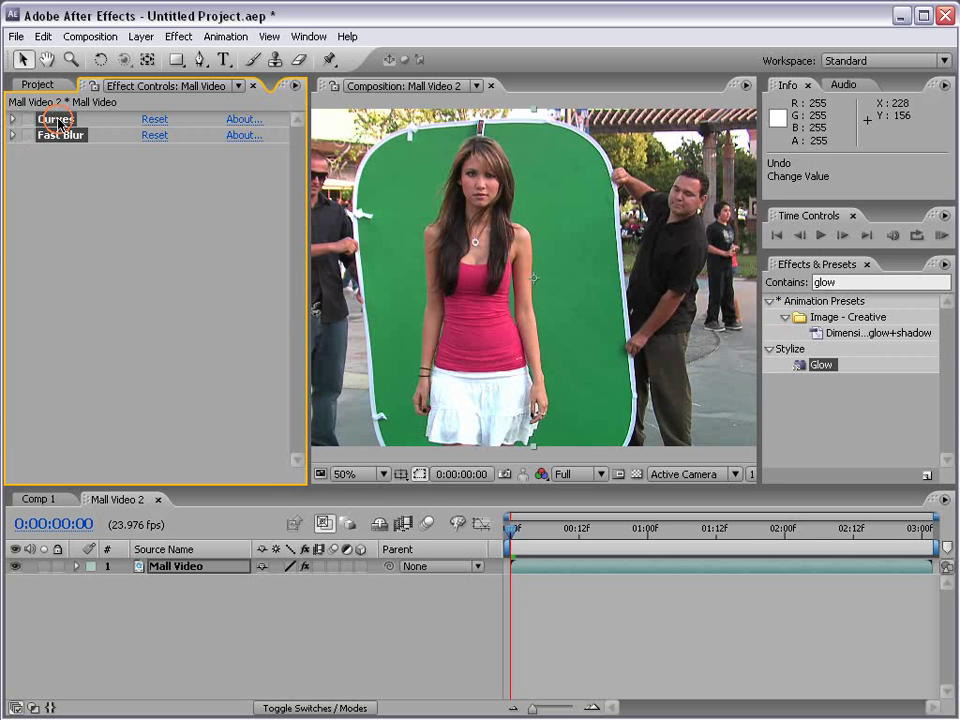
key("Delete")
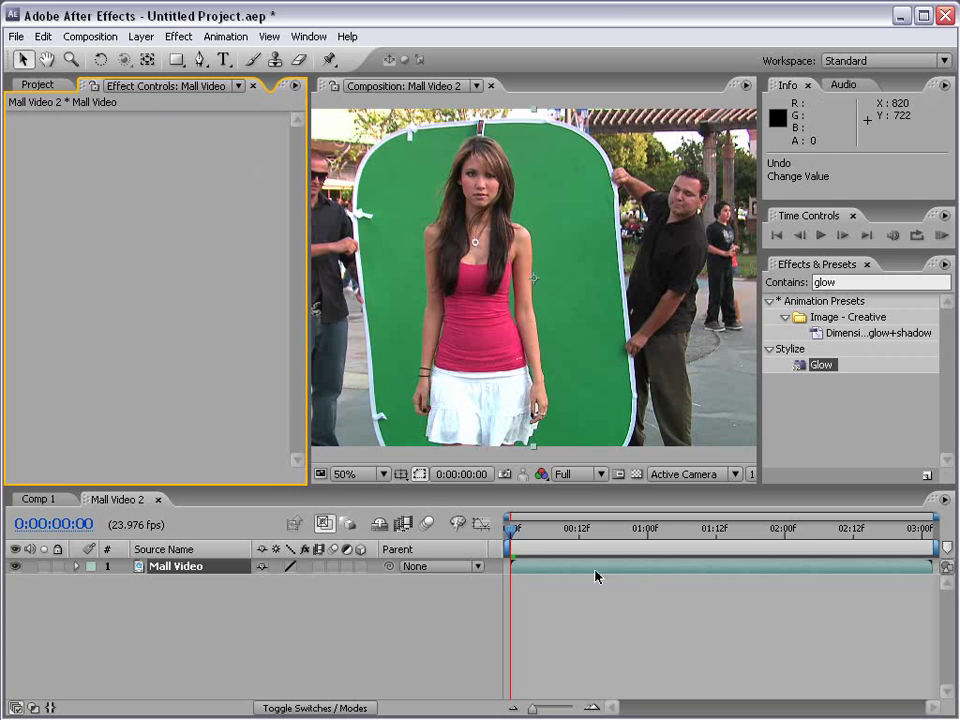
Apply the Ramp effect to the Mall Video layer, with its start point at 382, 230 and end point at 744, 652
left_click(552, 570)
left_click(176, 37)
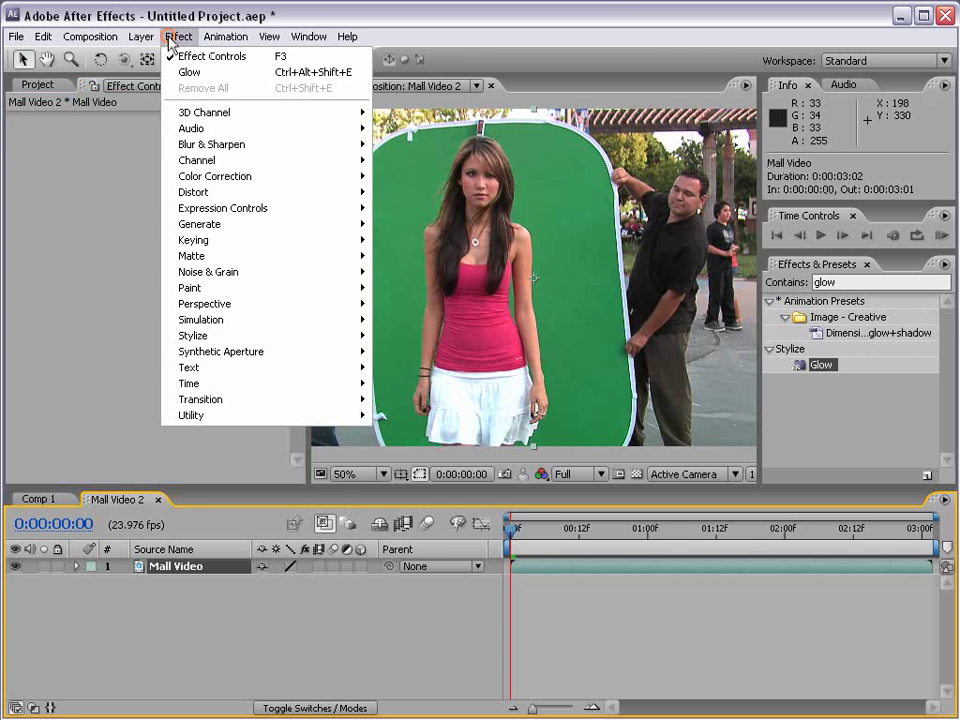
mouse_move(214, 228)
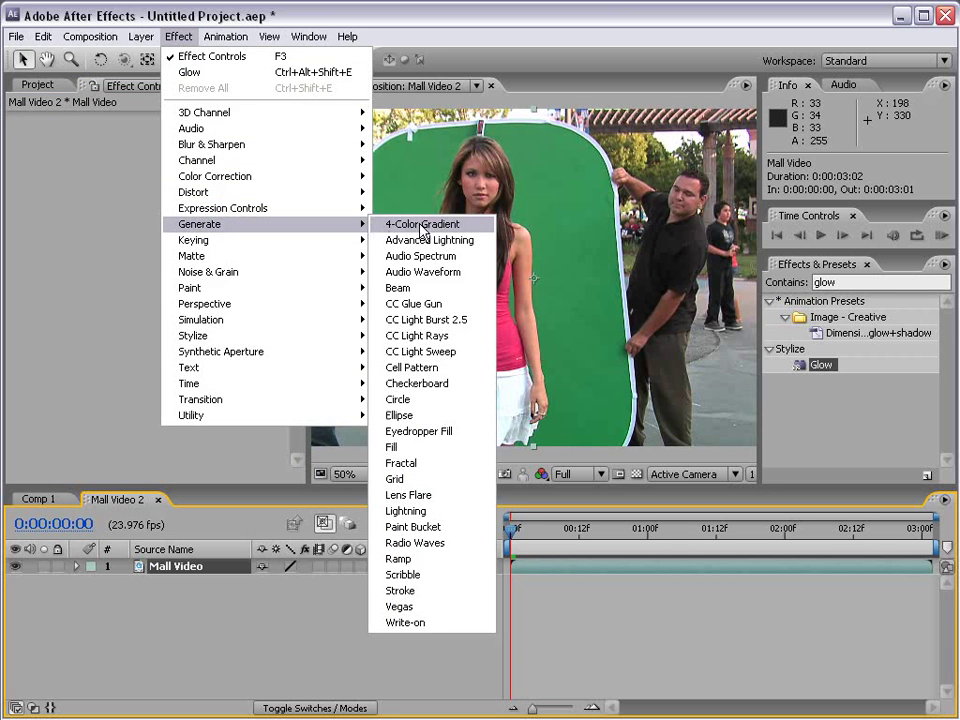
left_click(428, 561)
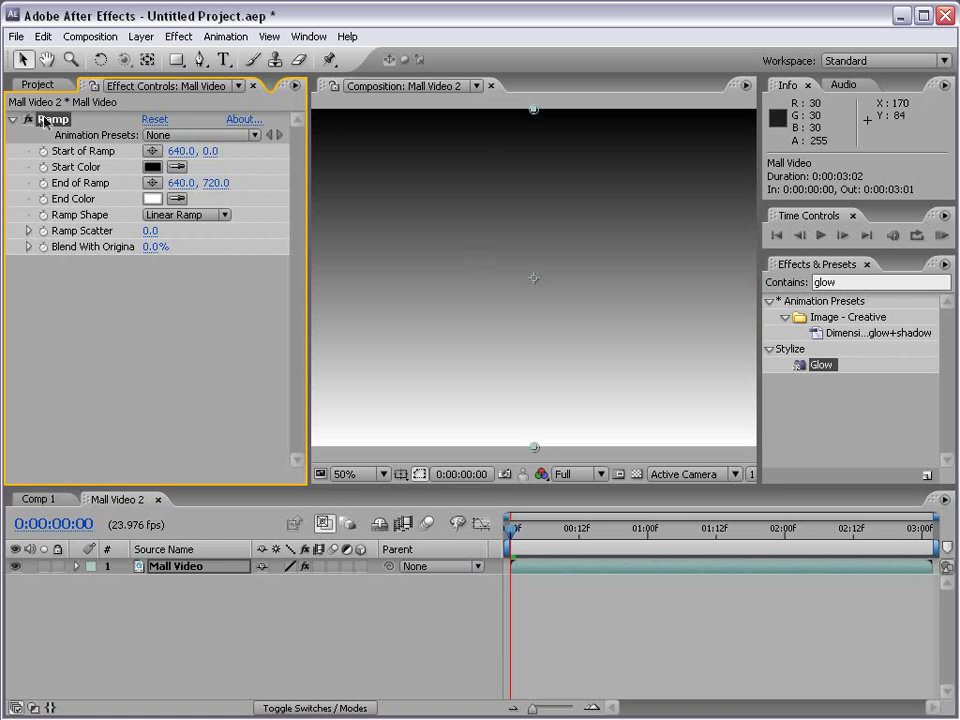
left_click_drag(536, 111, 422, 231)
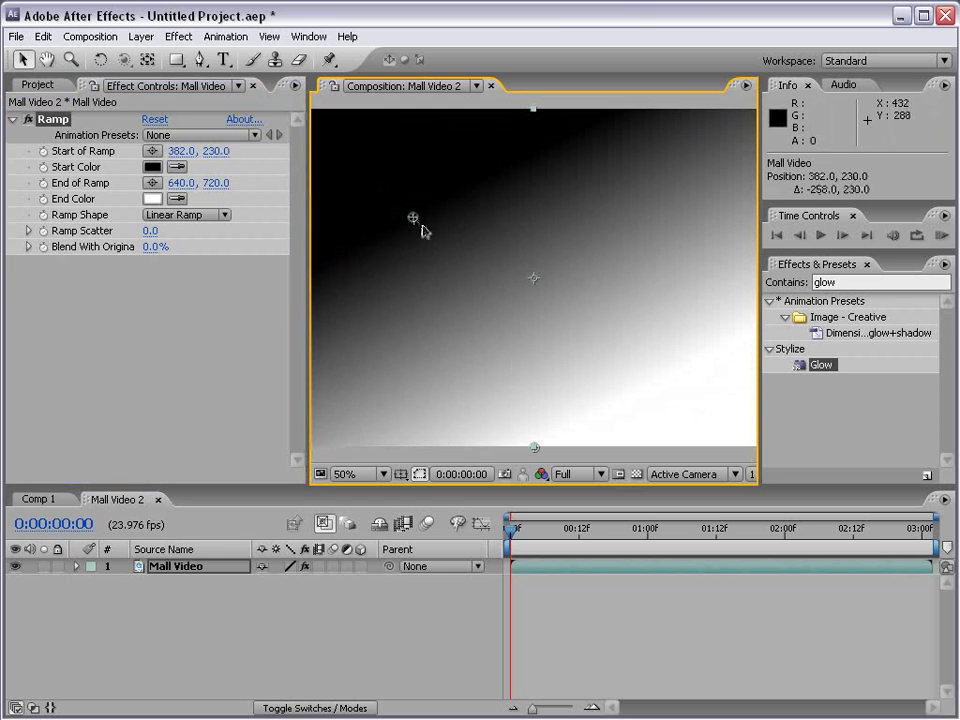
left_click_drag(534, 447, 586, 413)
Make the ramp a Radial Ramp with a bright red Start Color and its start point at 574, 338
left_click(153, 168)
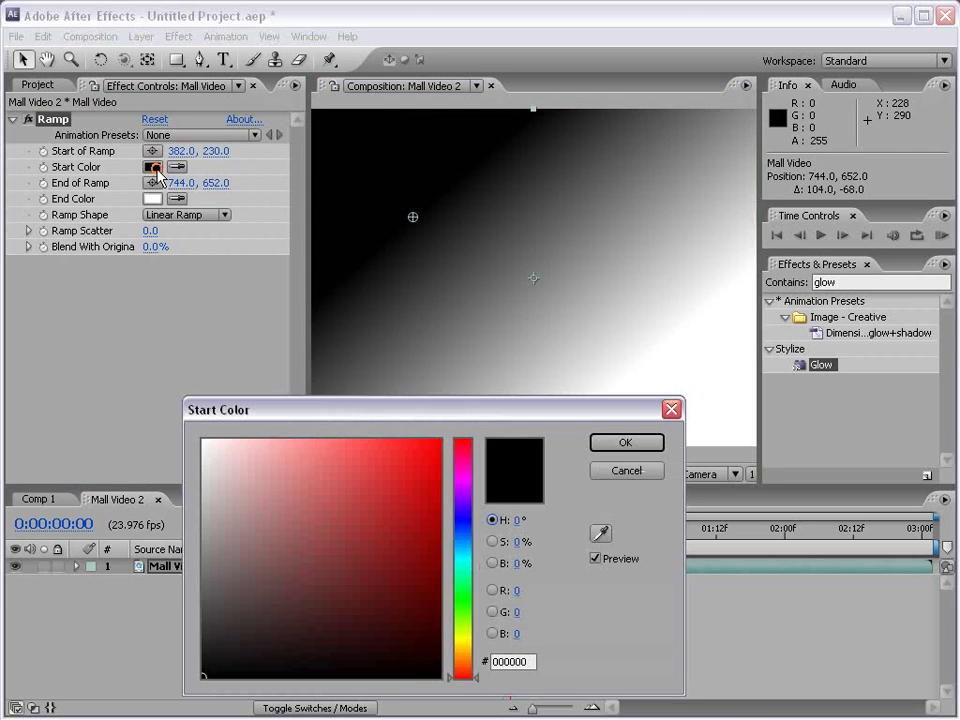
left_click_drag(334, 531, 512, 432)
left_click(625, 442)
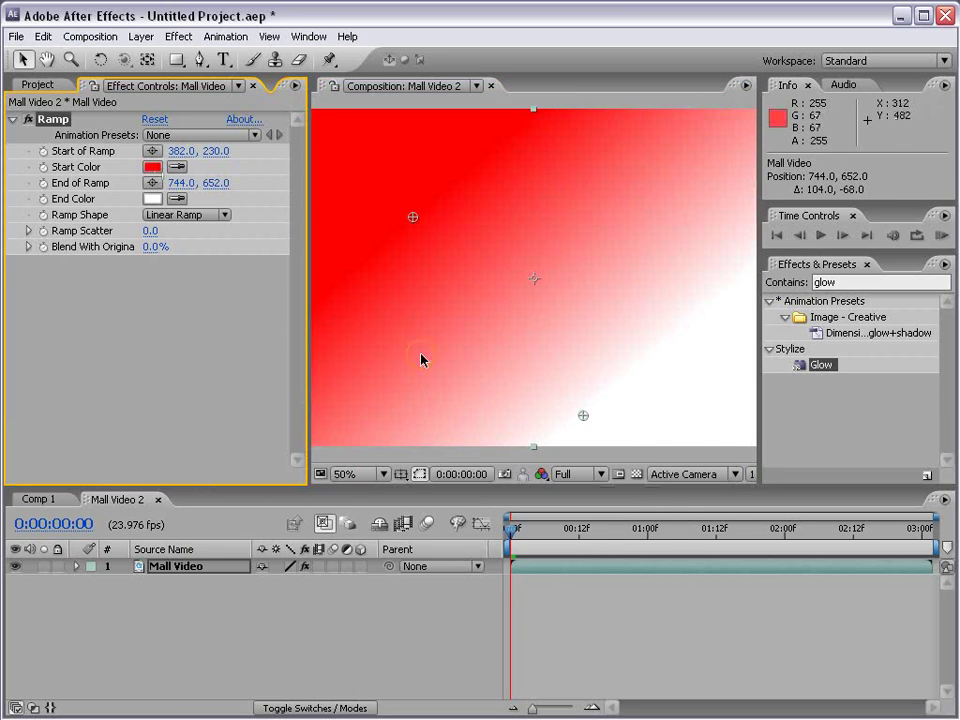
left_click(199, 215)
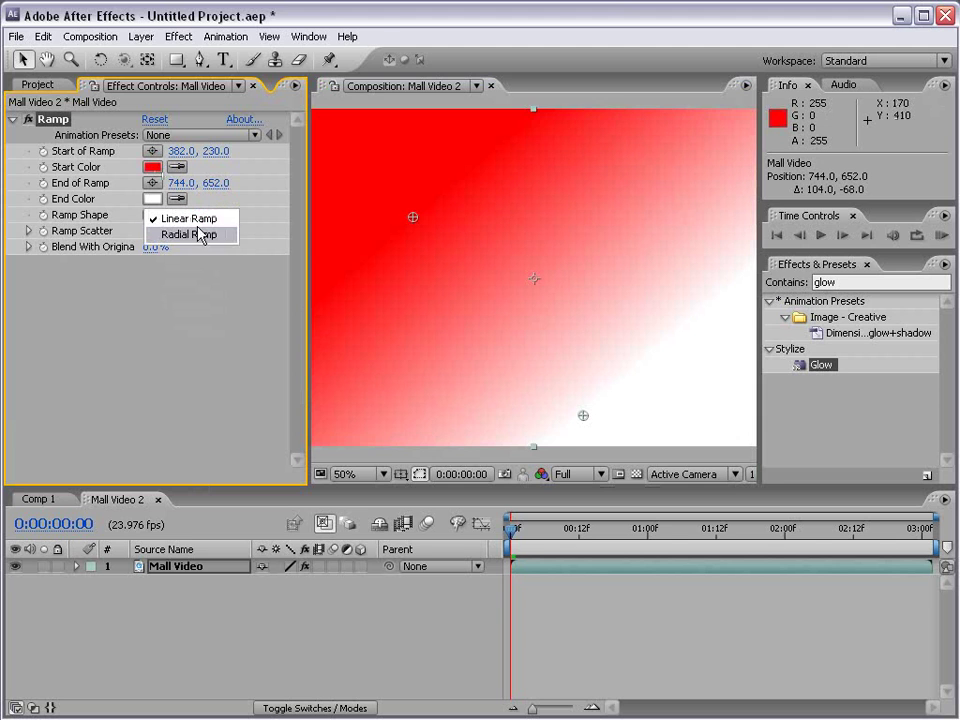
left_click(203, 236)
left_click_drag(437, 238, 504, 270)
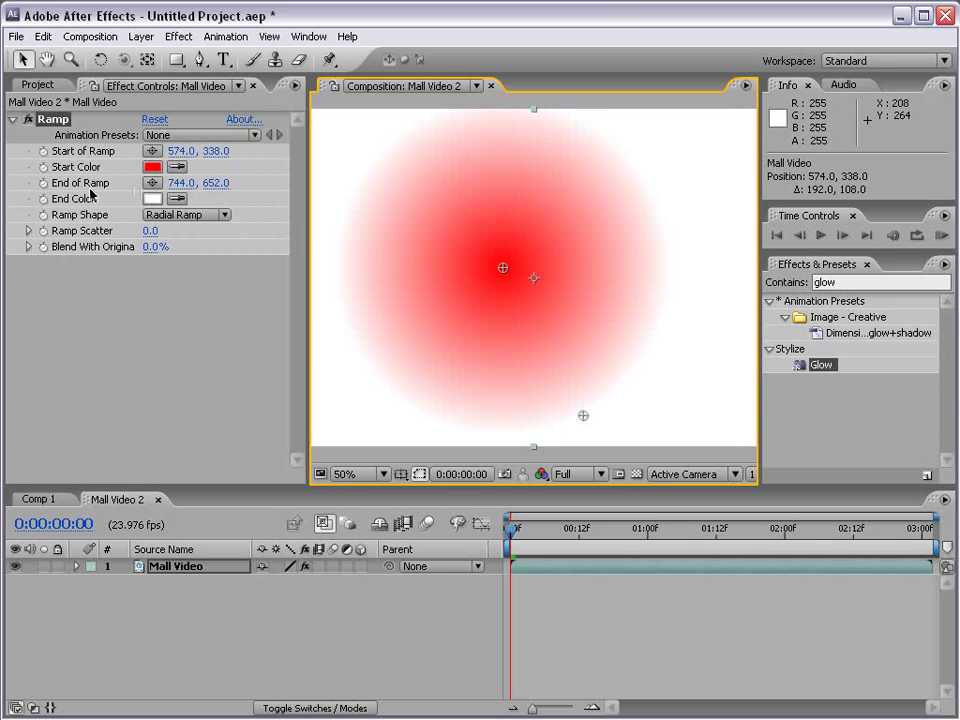
Replace the Ramp effect on the Mall Video layer with Lens Flare and move its Flare Center to 742, 288
key("Delete")
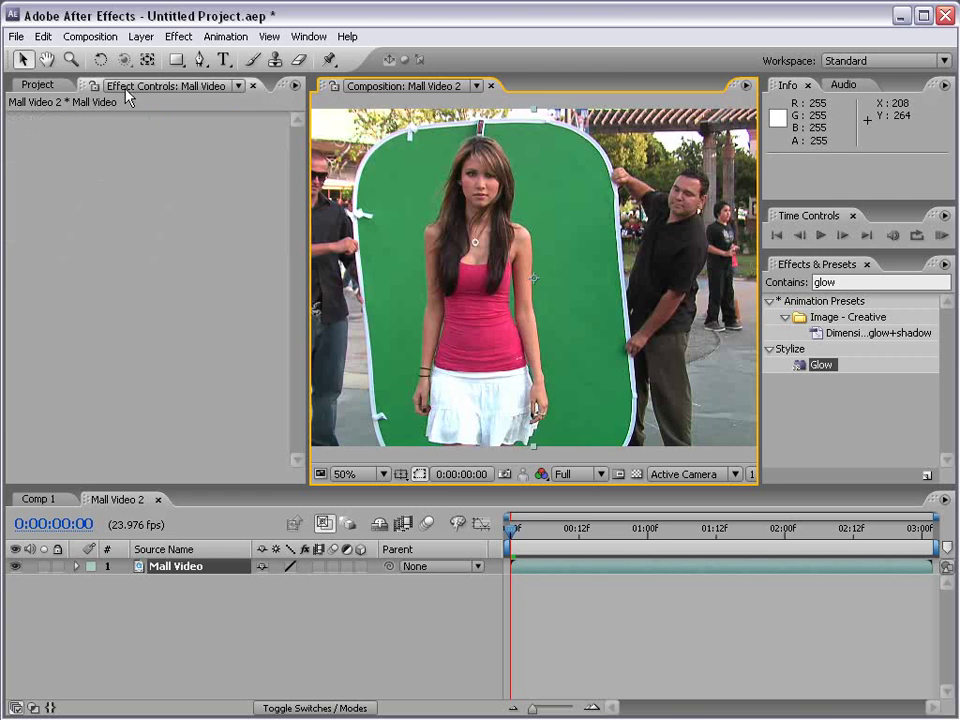
left_click(178, 36)
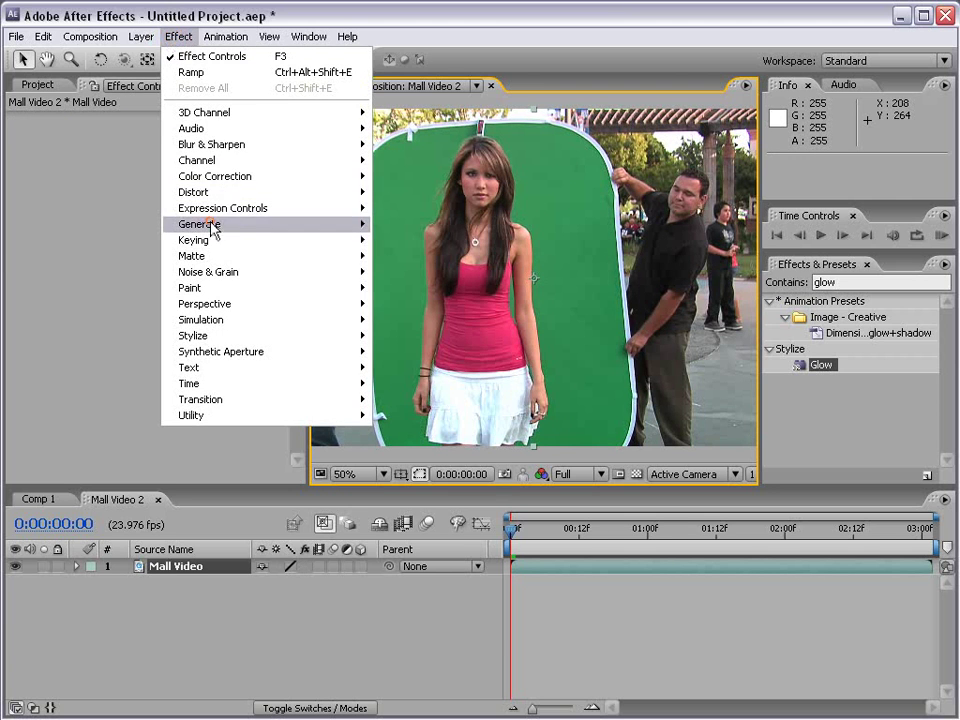
mouse_move(214, 224)
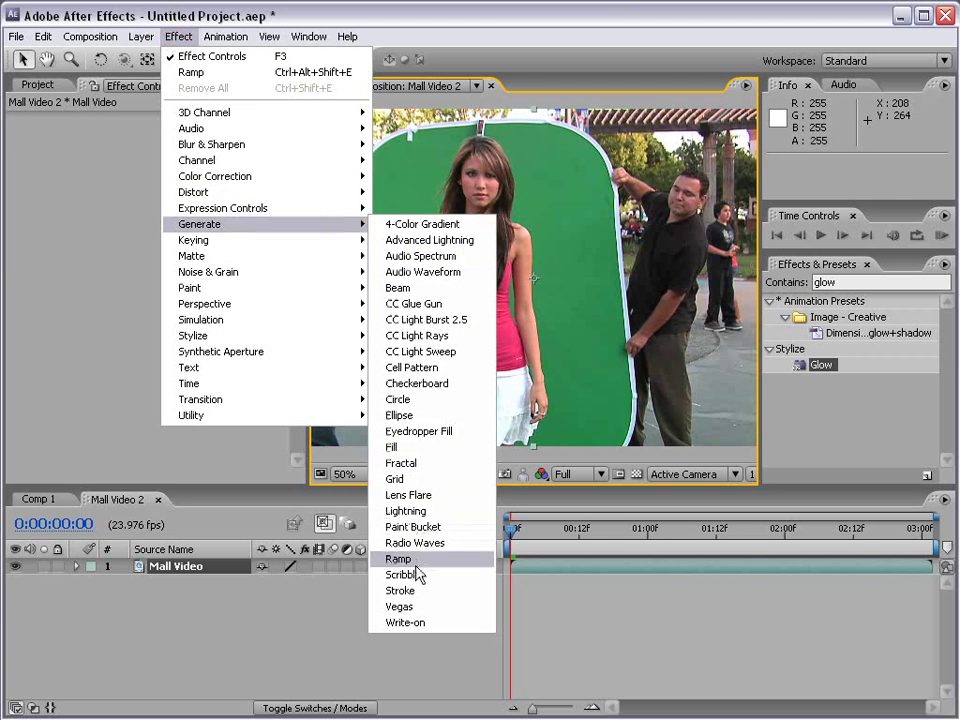
left_click(460, 496)
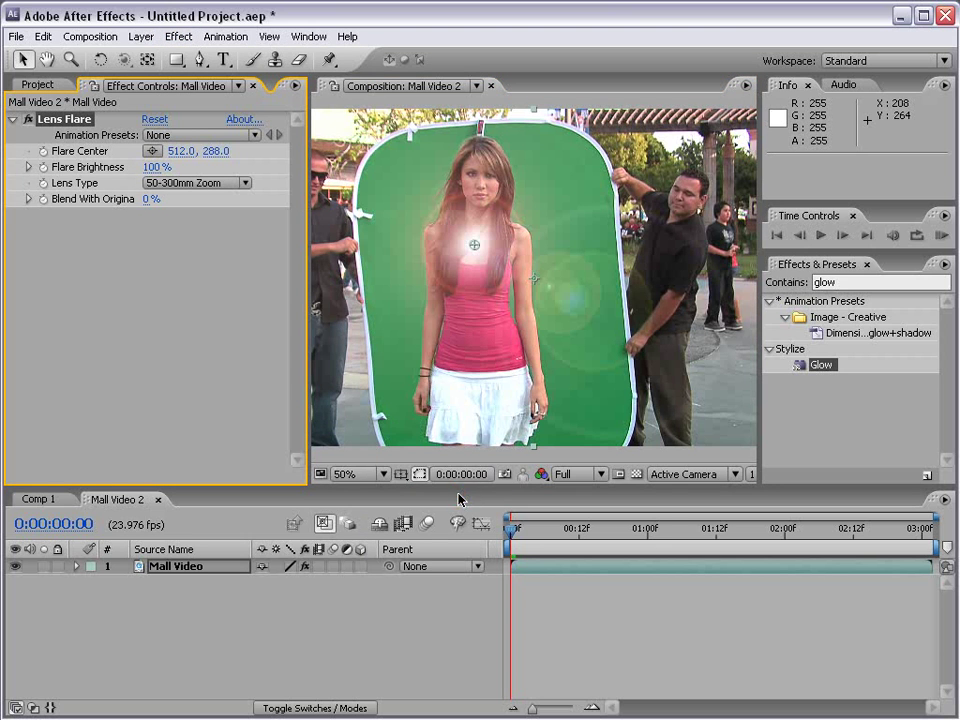
left_click_drag(476, 249, 582, 249)
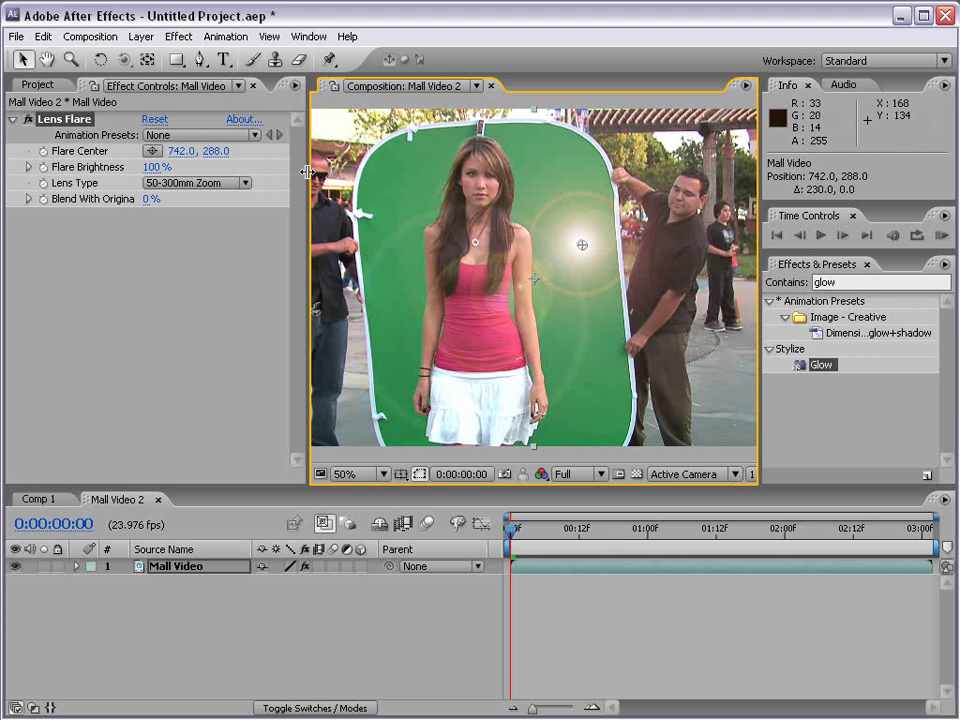
Remove the Lens Flare from the Mall Video layer and apply the Hue/Saturation color correction effect
key("ctrl+shift+e")
left_click(181, 37)
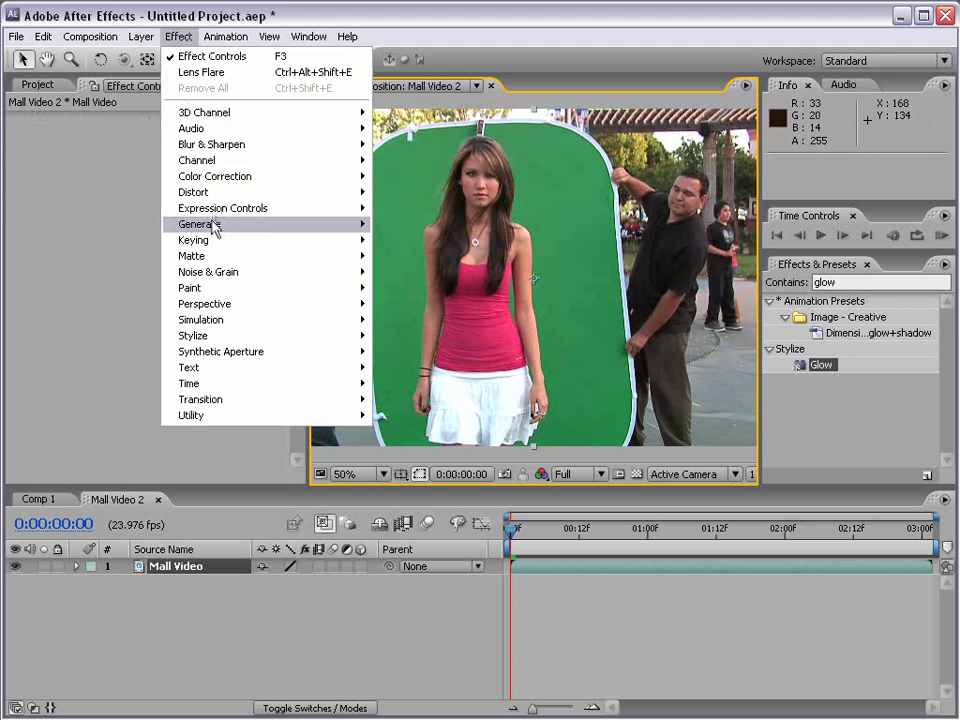
mouse_move(214, 223)
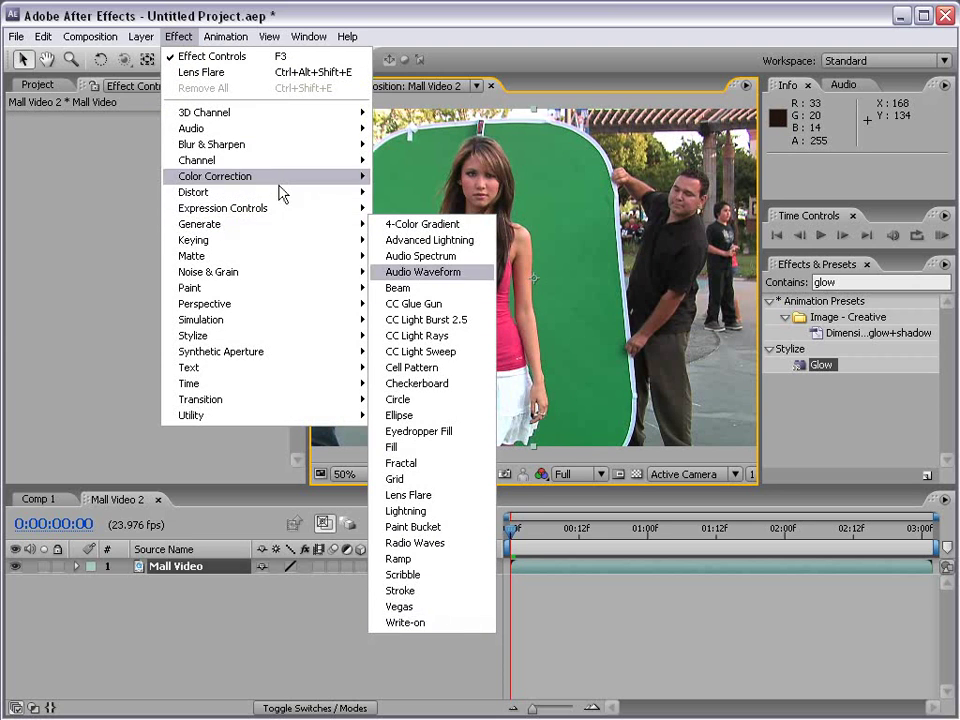
mouse_move(270, 180)
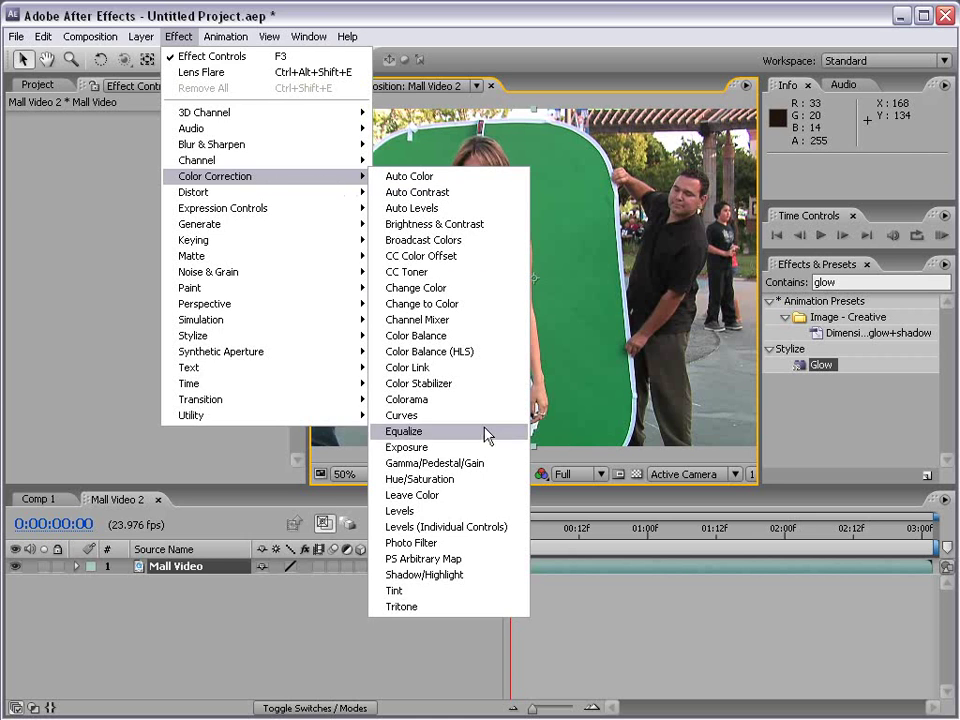
left_click(460, 480)
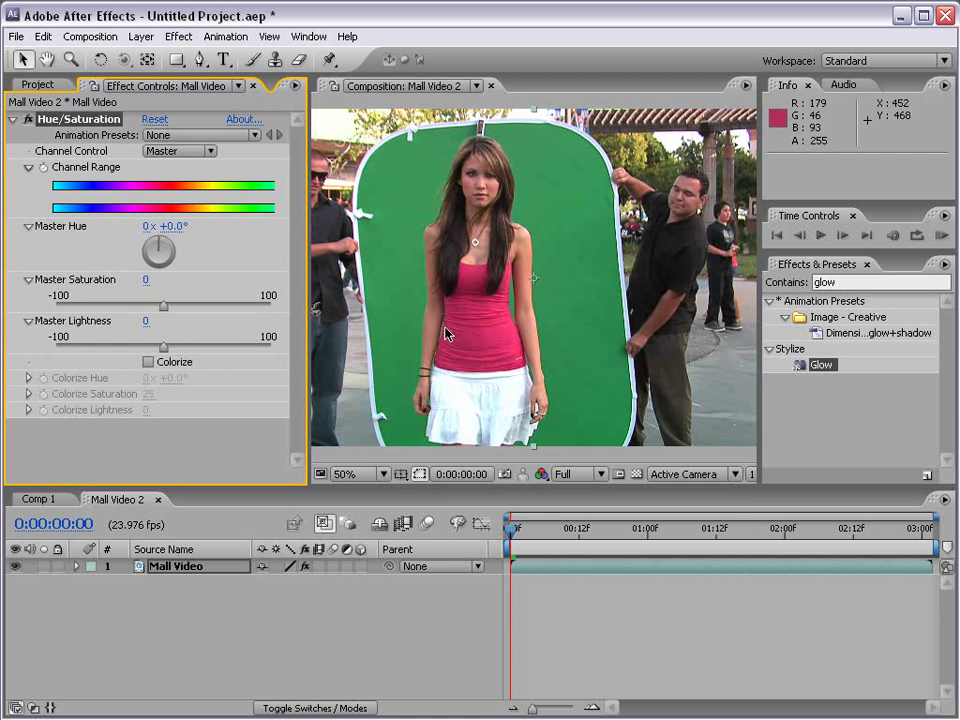
Turn on Colorize in Hue/Saturation, with a Colorize Hue of -102° and a Colorize Saturation of 54
left_click(148, 362)
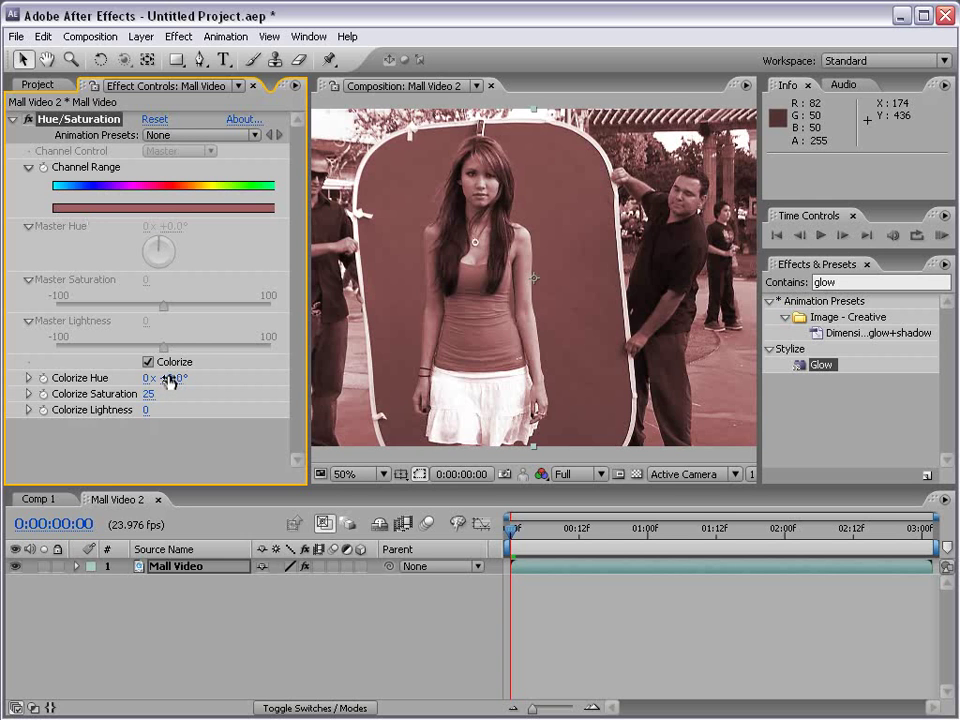
left_click_drag(168, 379, 85, 380)
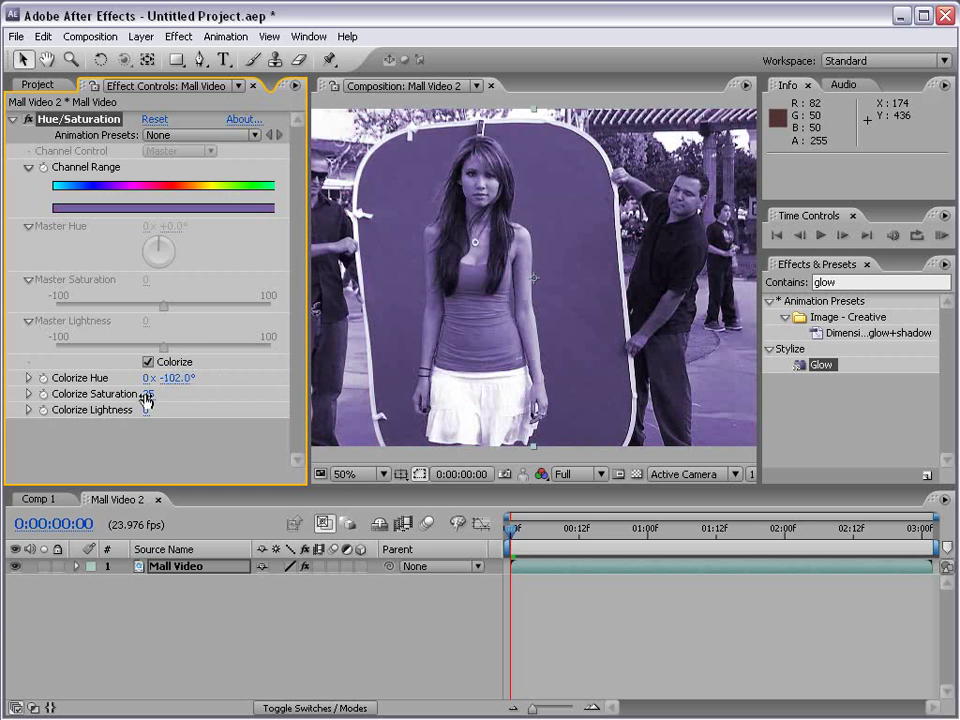
left_click_drag(148, 394, 184, 390)
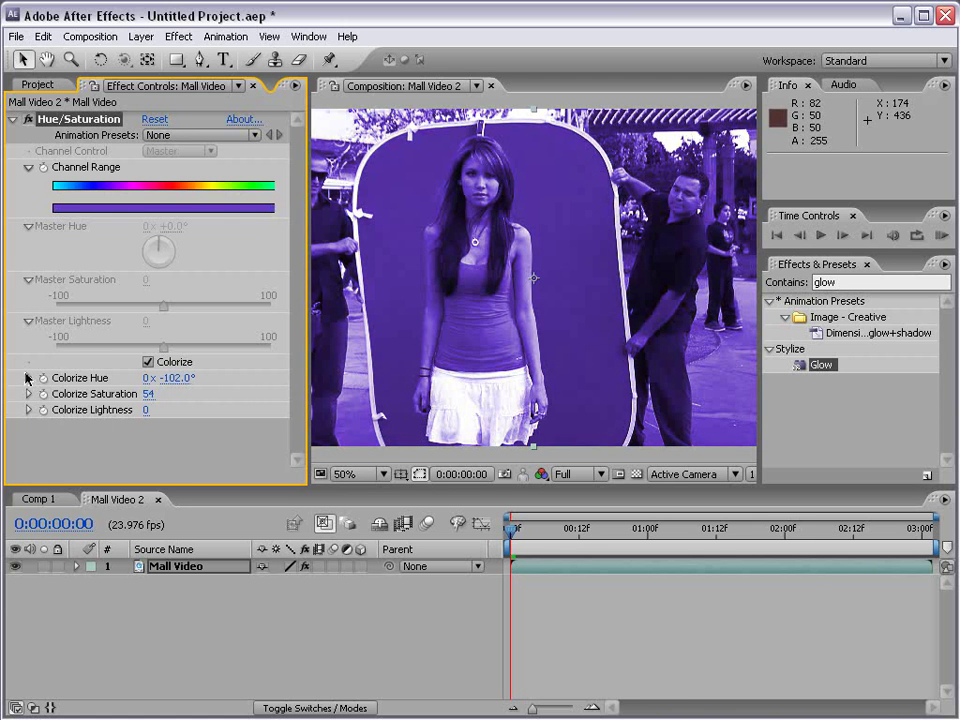
Give the footage a sepia tint by setting Colorize Hue to +43° and Colorize Saturation to 15
left_click(28, 378)
left_click_drag(175, 380, 299, 373)
left_click_drag(150, 432, 125, 428)
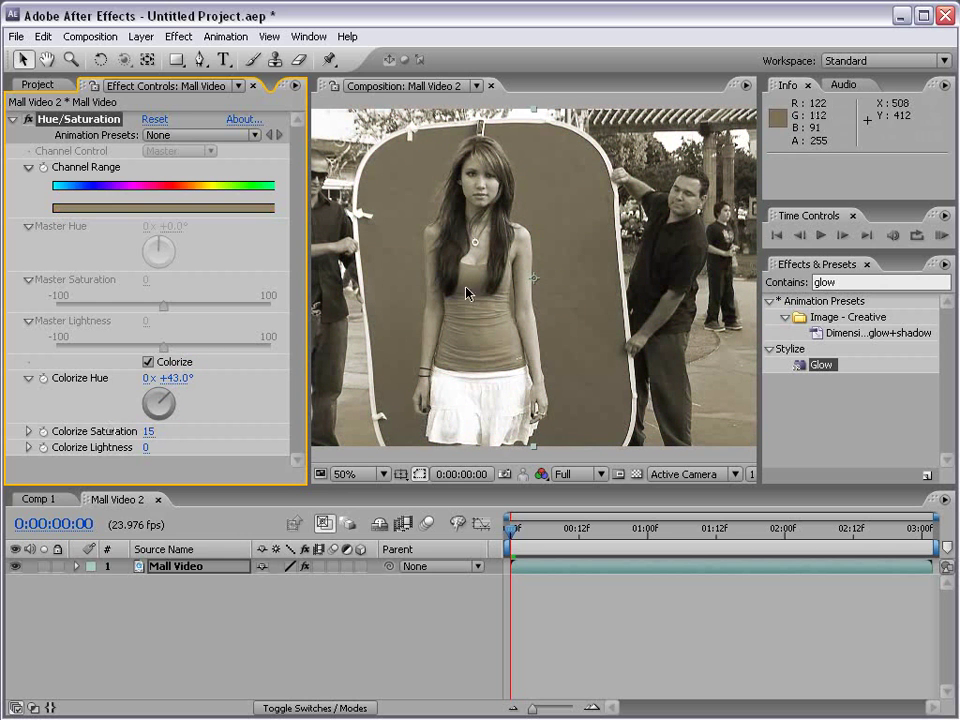
Apply Glow to the Mall Video layer, with a Glow Threshold of 89.8% and a Glow Radius of 101
left_click_drag(822, 368, 720, 355)
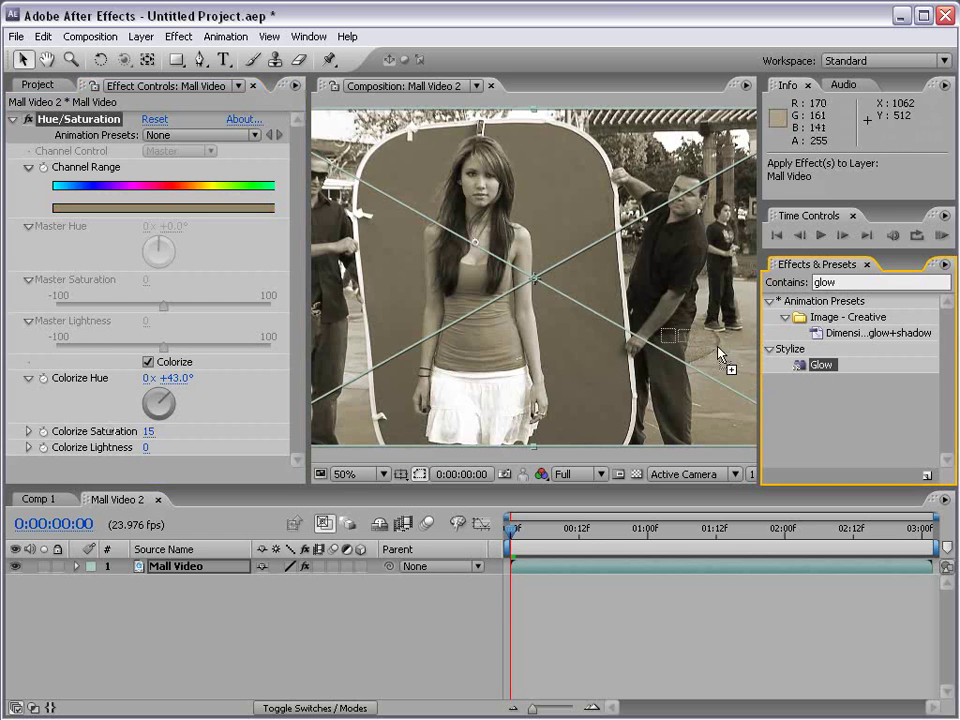
left_click_drag(541, 297, 543, 293)
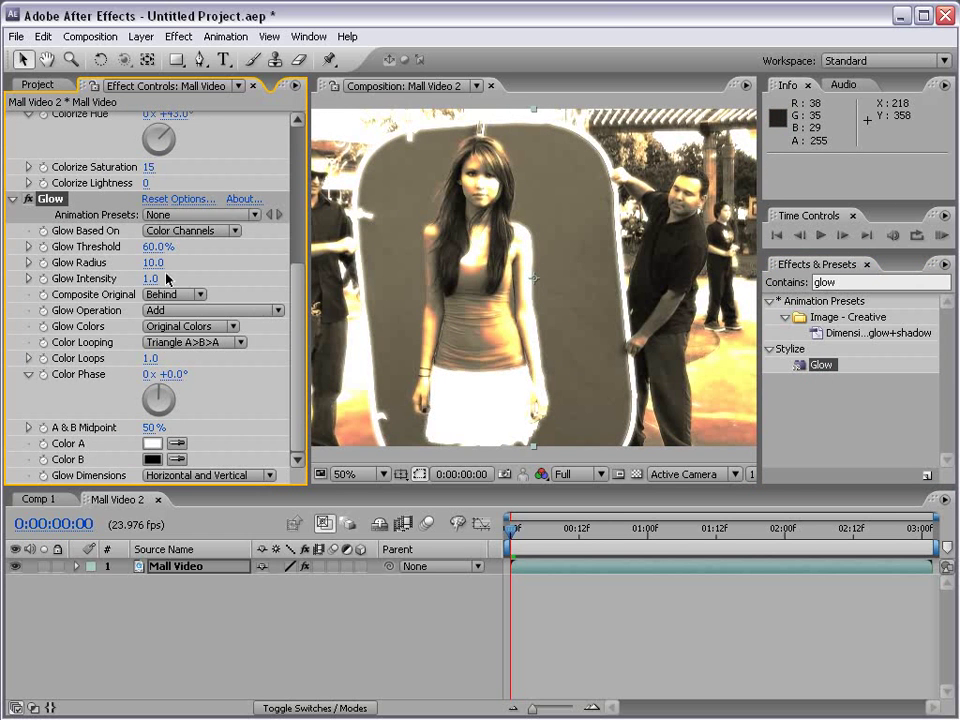
left_click_drag(157, 246, 214, 242)
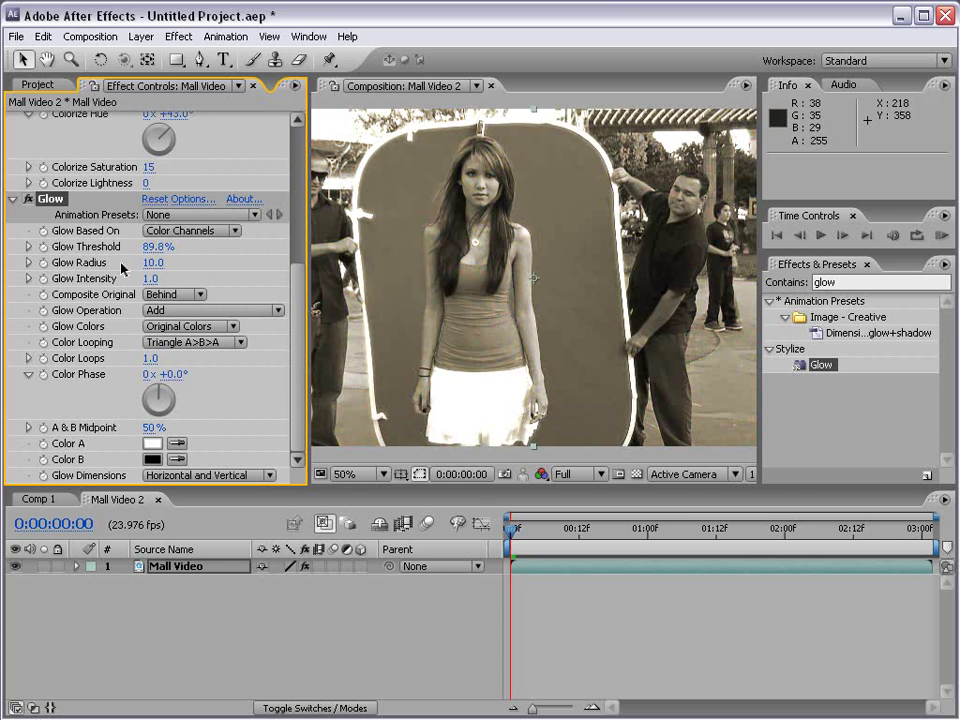
left_click_drag(155, 257, 231, 259)
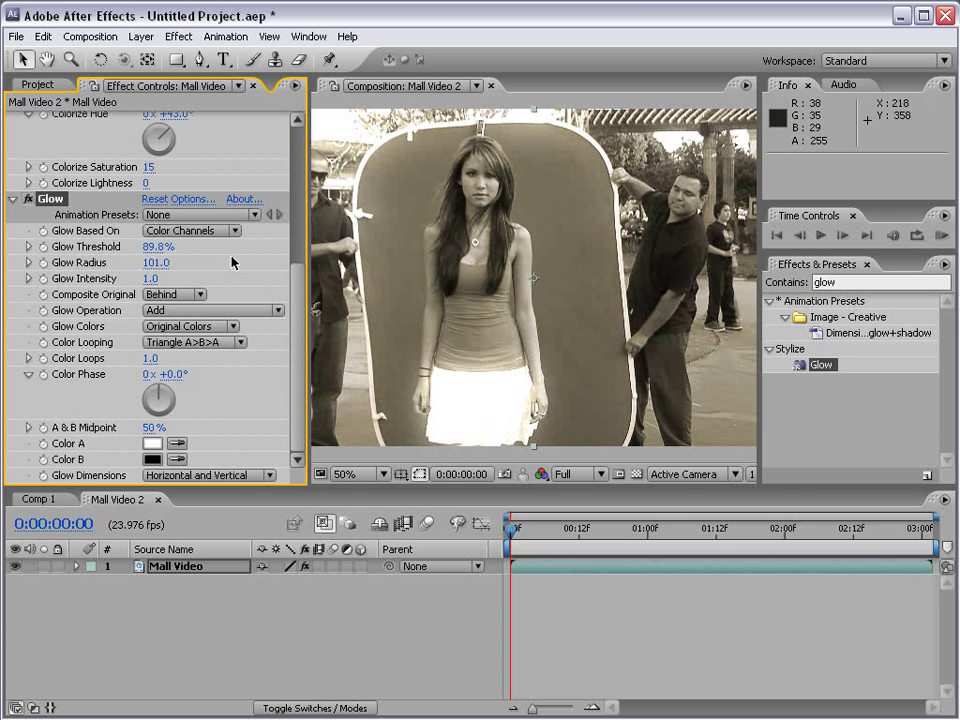
scroll(502, 279, "down", 1)
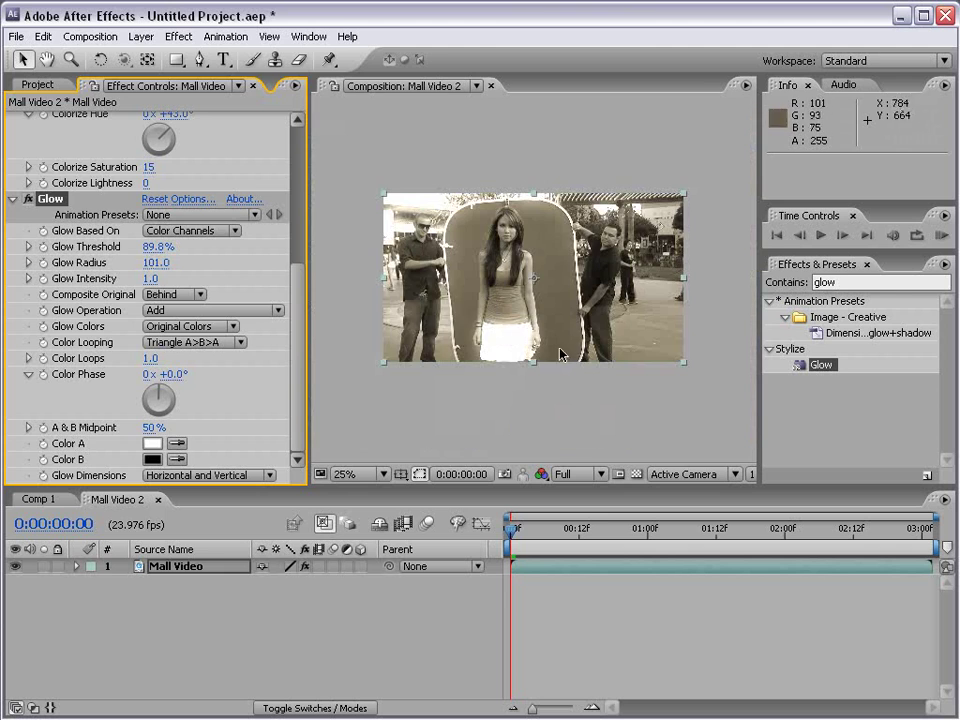
scroll(459, 321, "up", 1)
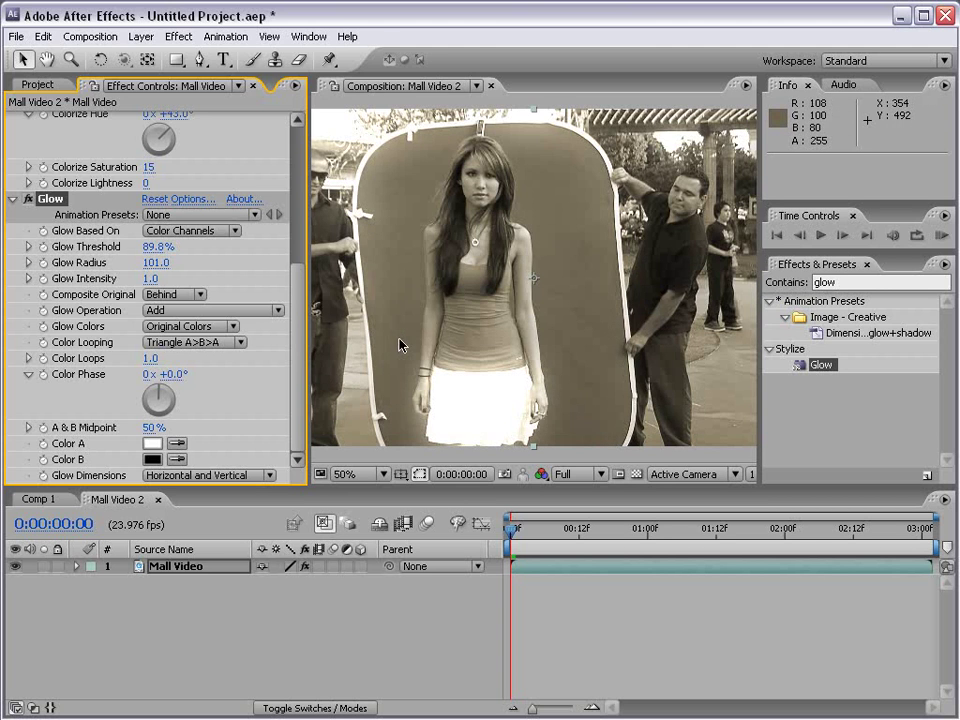
Remove all effects from the Mall Video layer and apply the Change to Color color correction effect
key("ctrl+shift+e")
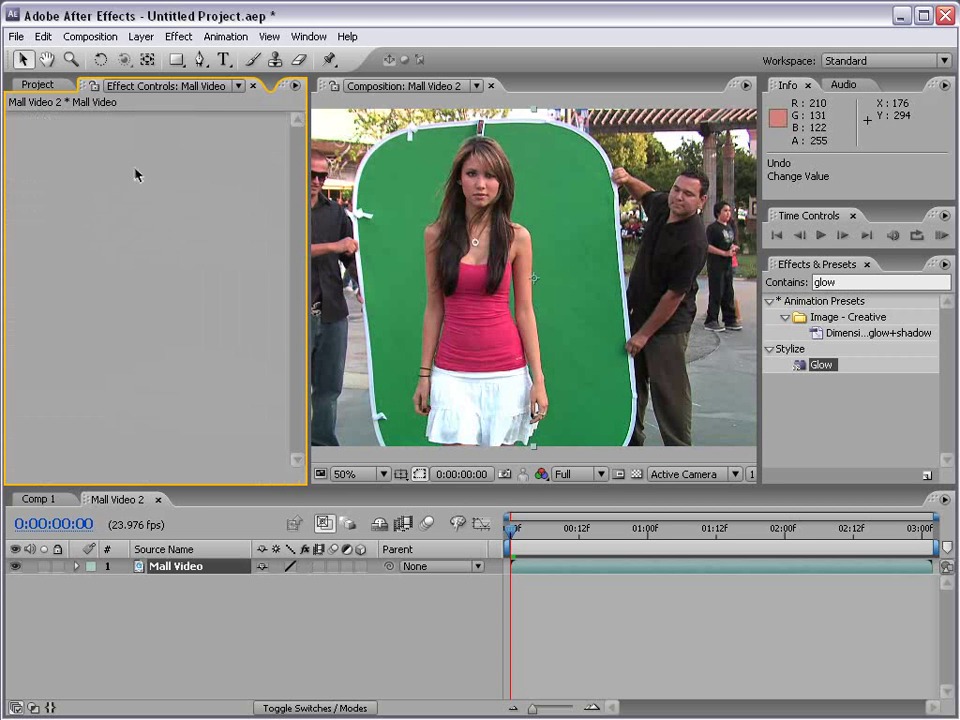
left_click(177, 36)
mouse_move(215, 176)
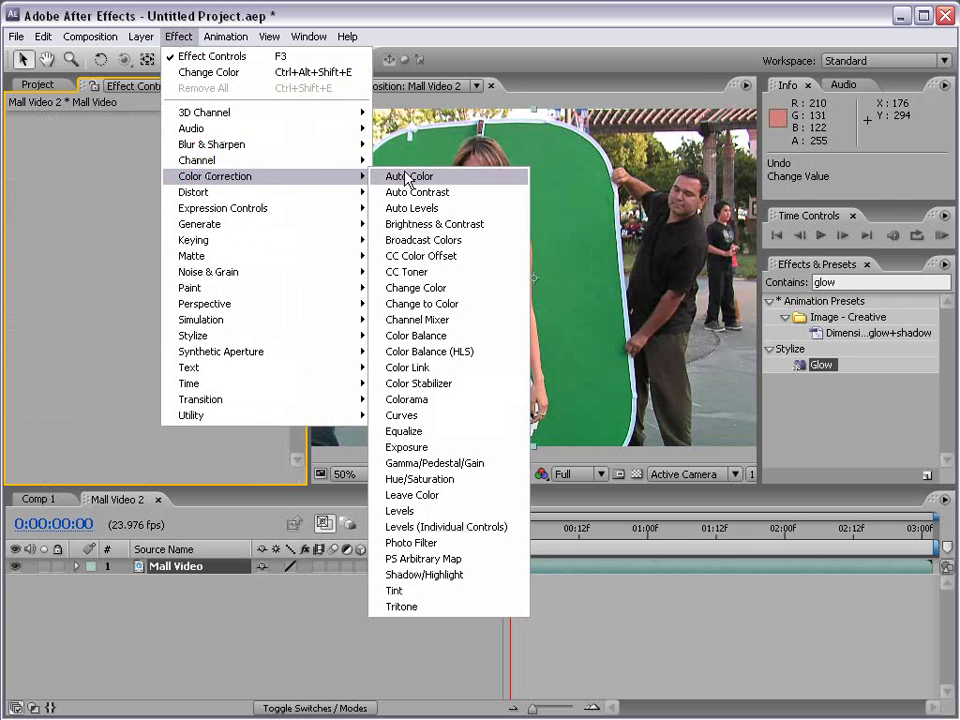
left_click(487, 306)
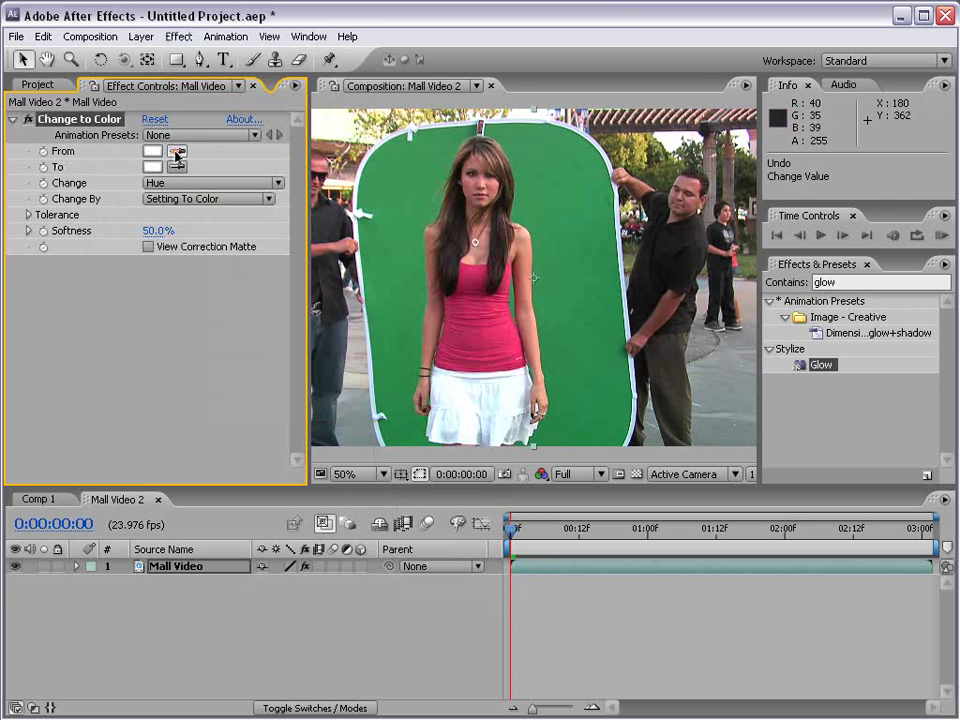
In Change to Color, sample the woman's pink top as the From color and set the To color to orange D79B53
left_click(177, 151)
left_click(475, 281)
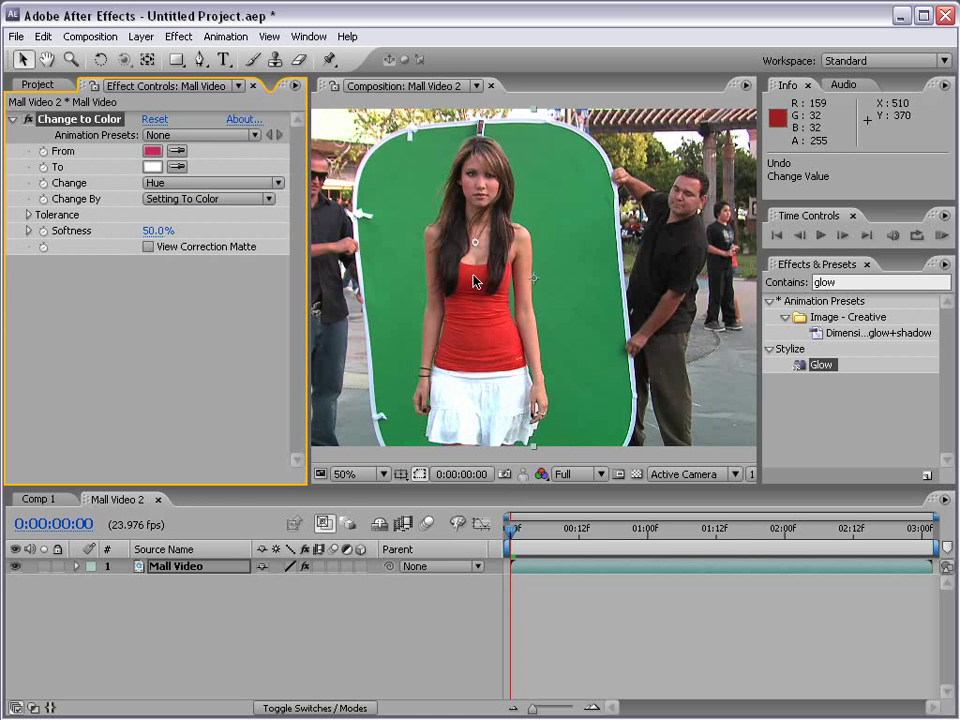
left_click(150, 167)
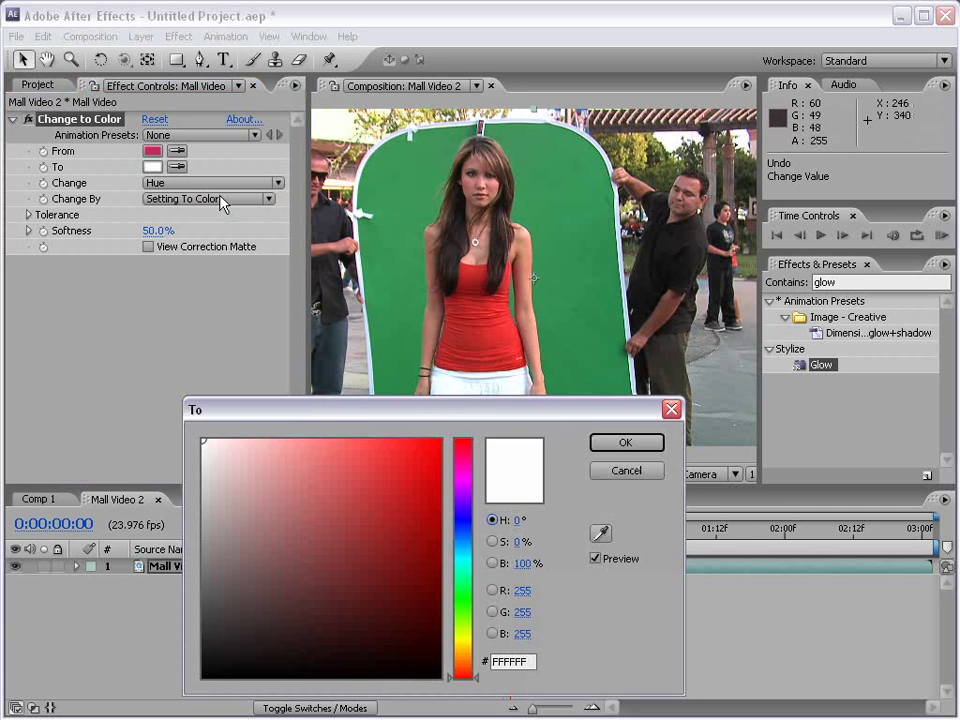
left_click(456, 543)
left_click(404, 496)
mouse_move(420, 492)
left_mouse_down()
mouse_move(465, 493)
mouse_move(347, 476)
left_mouse_up()
left_click_drag(463, 573, 465, 662)
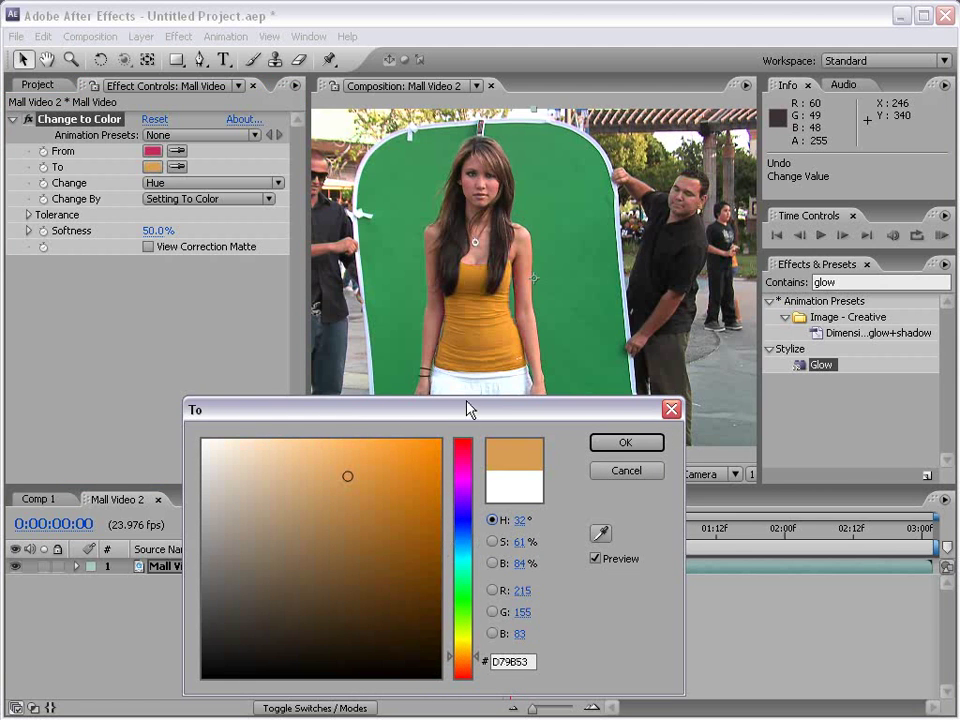
left_click(624, 442)
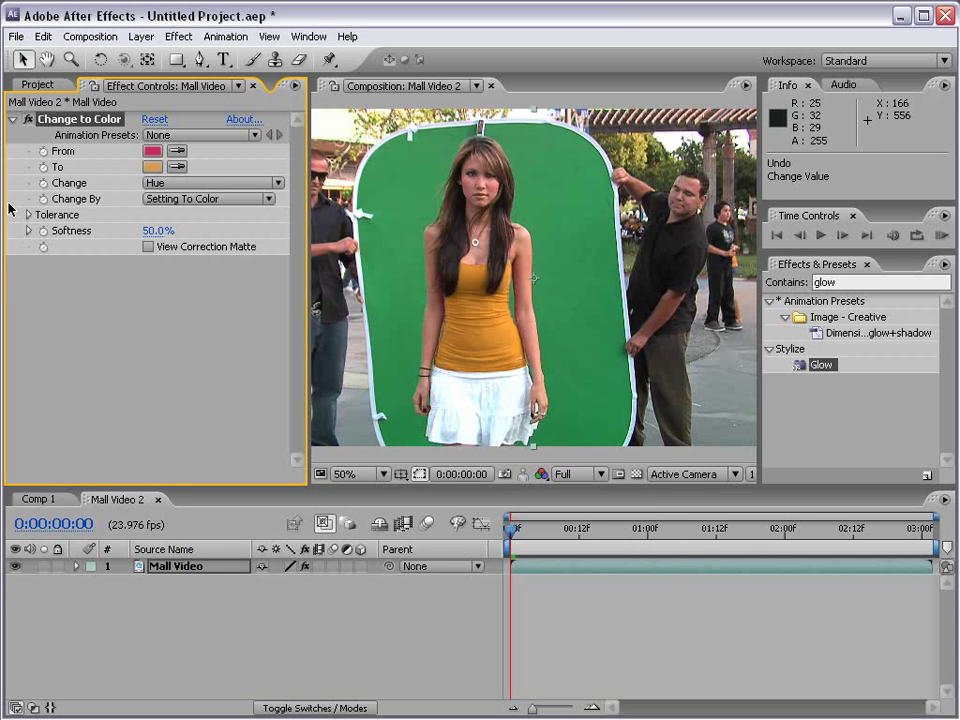
Set the Hue tolerance of Change to Color to 1.0%, and delete the effect from the Mall Video layer
left_click(26, 216)
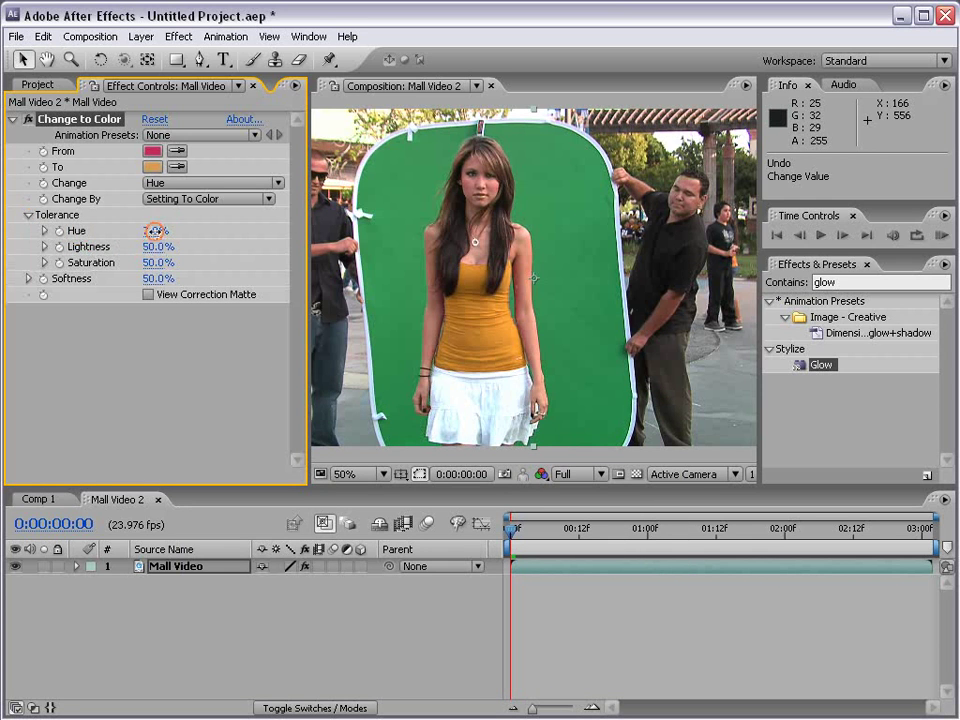
mouse_move(150, 229)
left_mouse_down()
mouse_move(165, 231)
mouse_move(144, 236)
left_mouse_up()
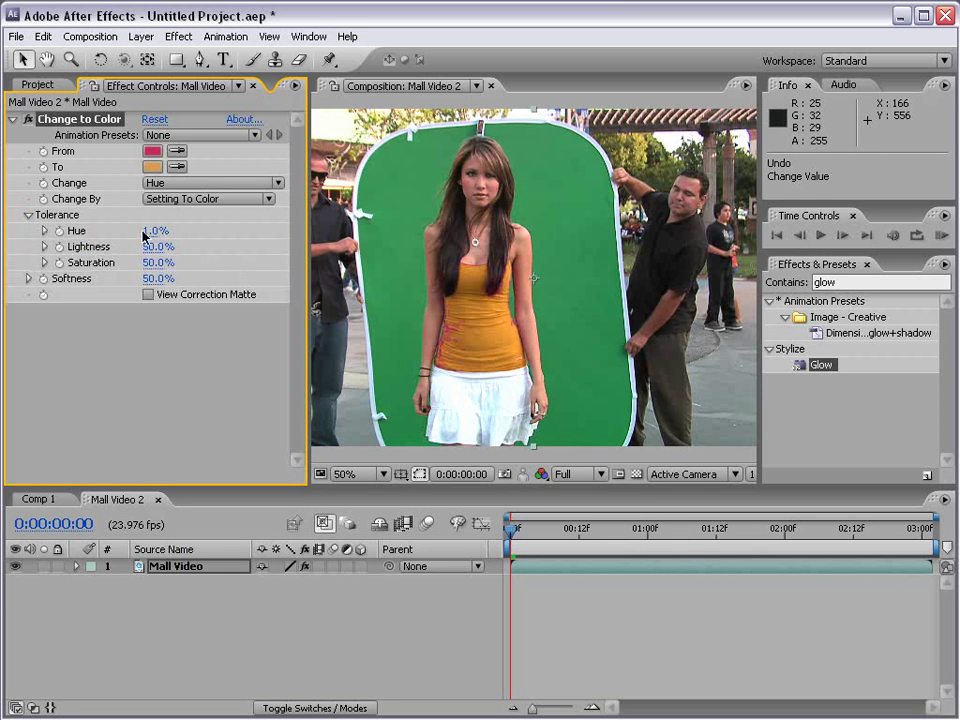
key("Delete")
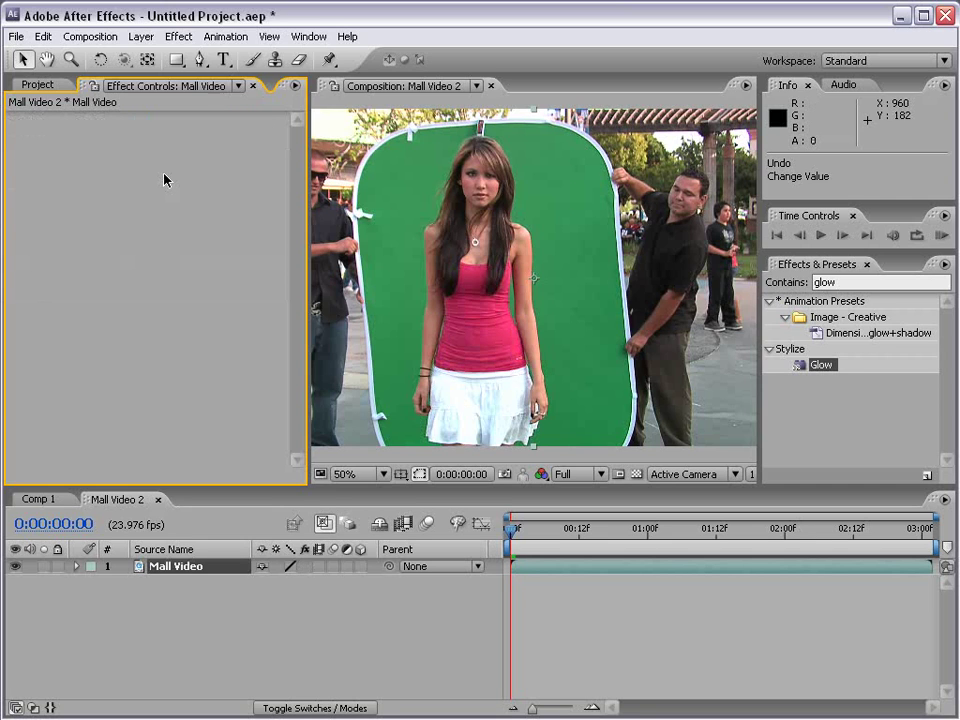